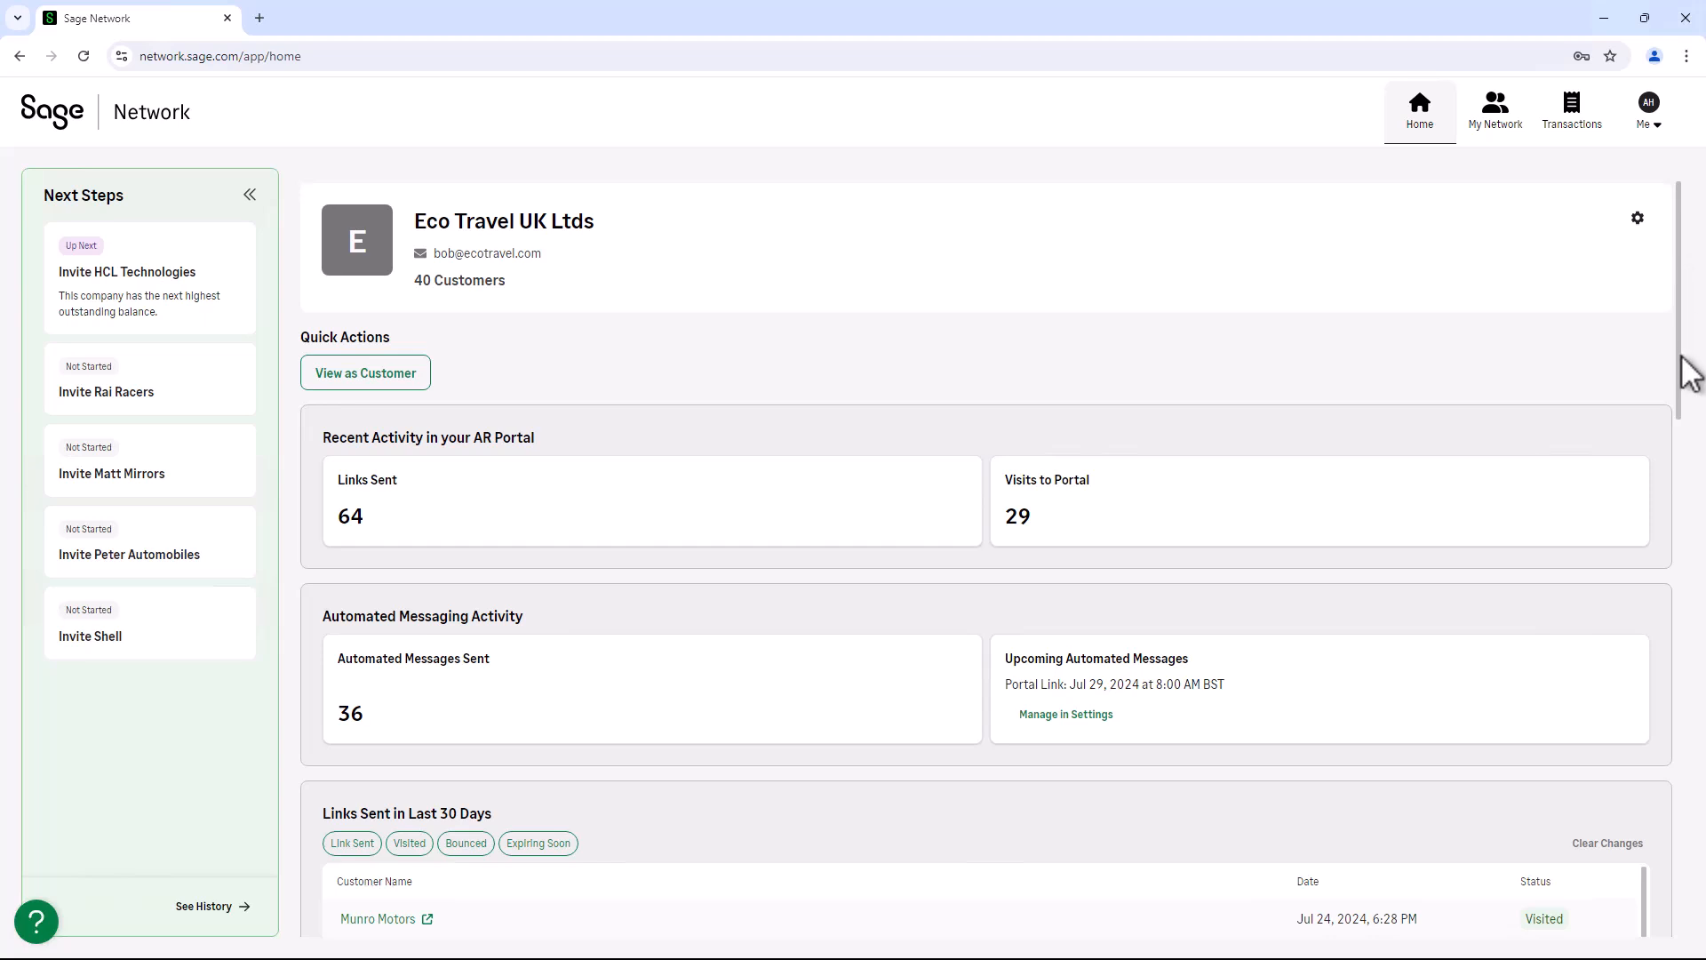
pyautogui.scroll(-2, 1681, 394)
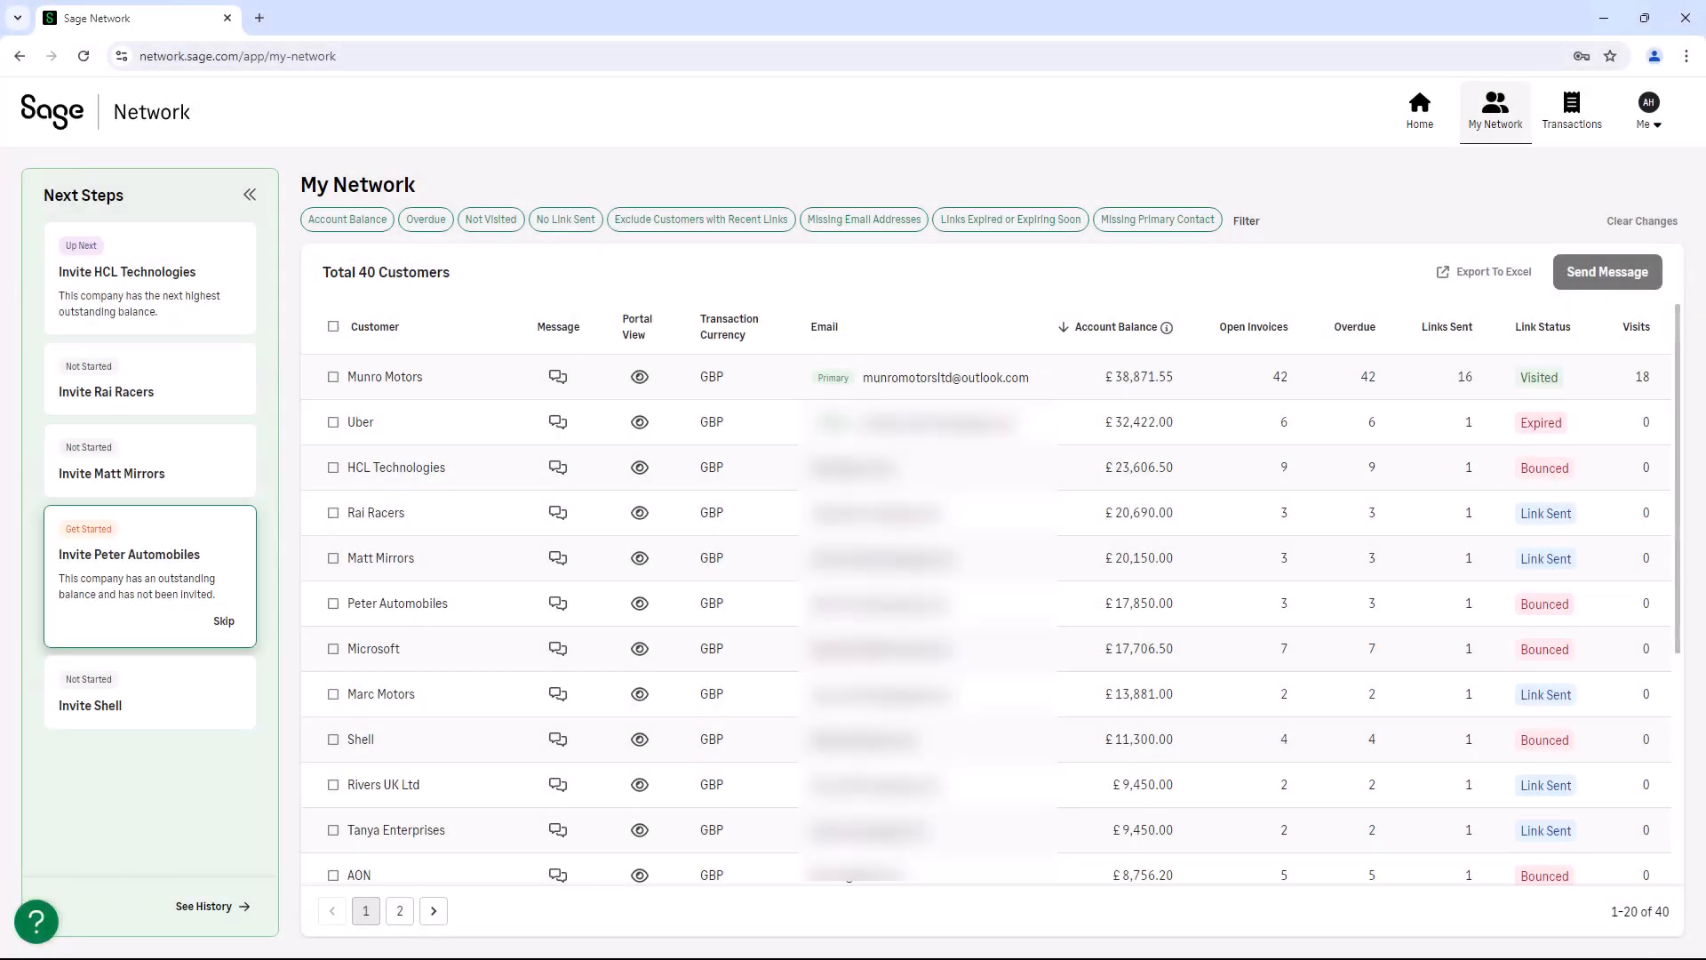
# Start a message to Munro Motors and bring up the message templates list
pyautogui.click(335, 378)
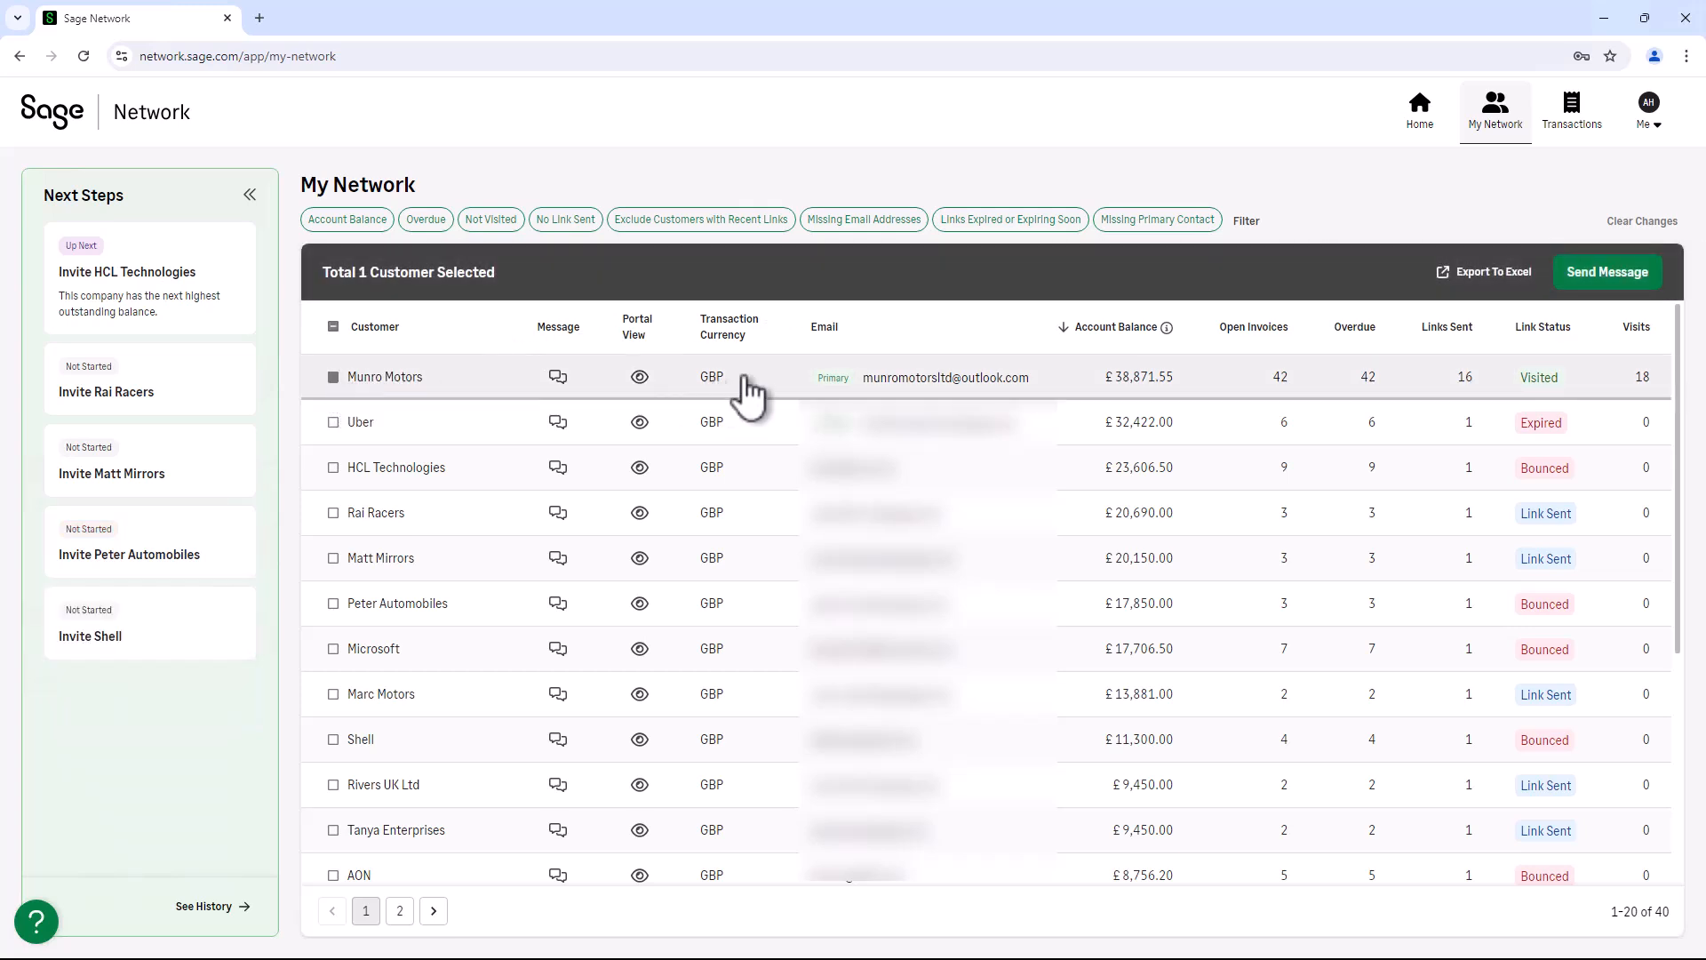
pyautogui.click(1623, 304)
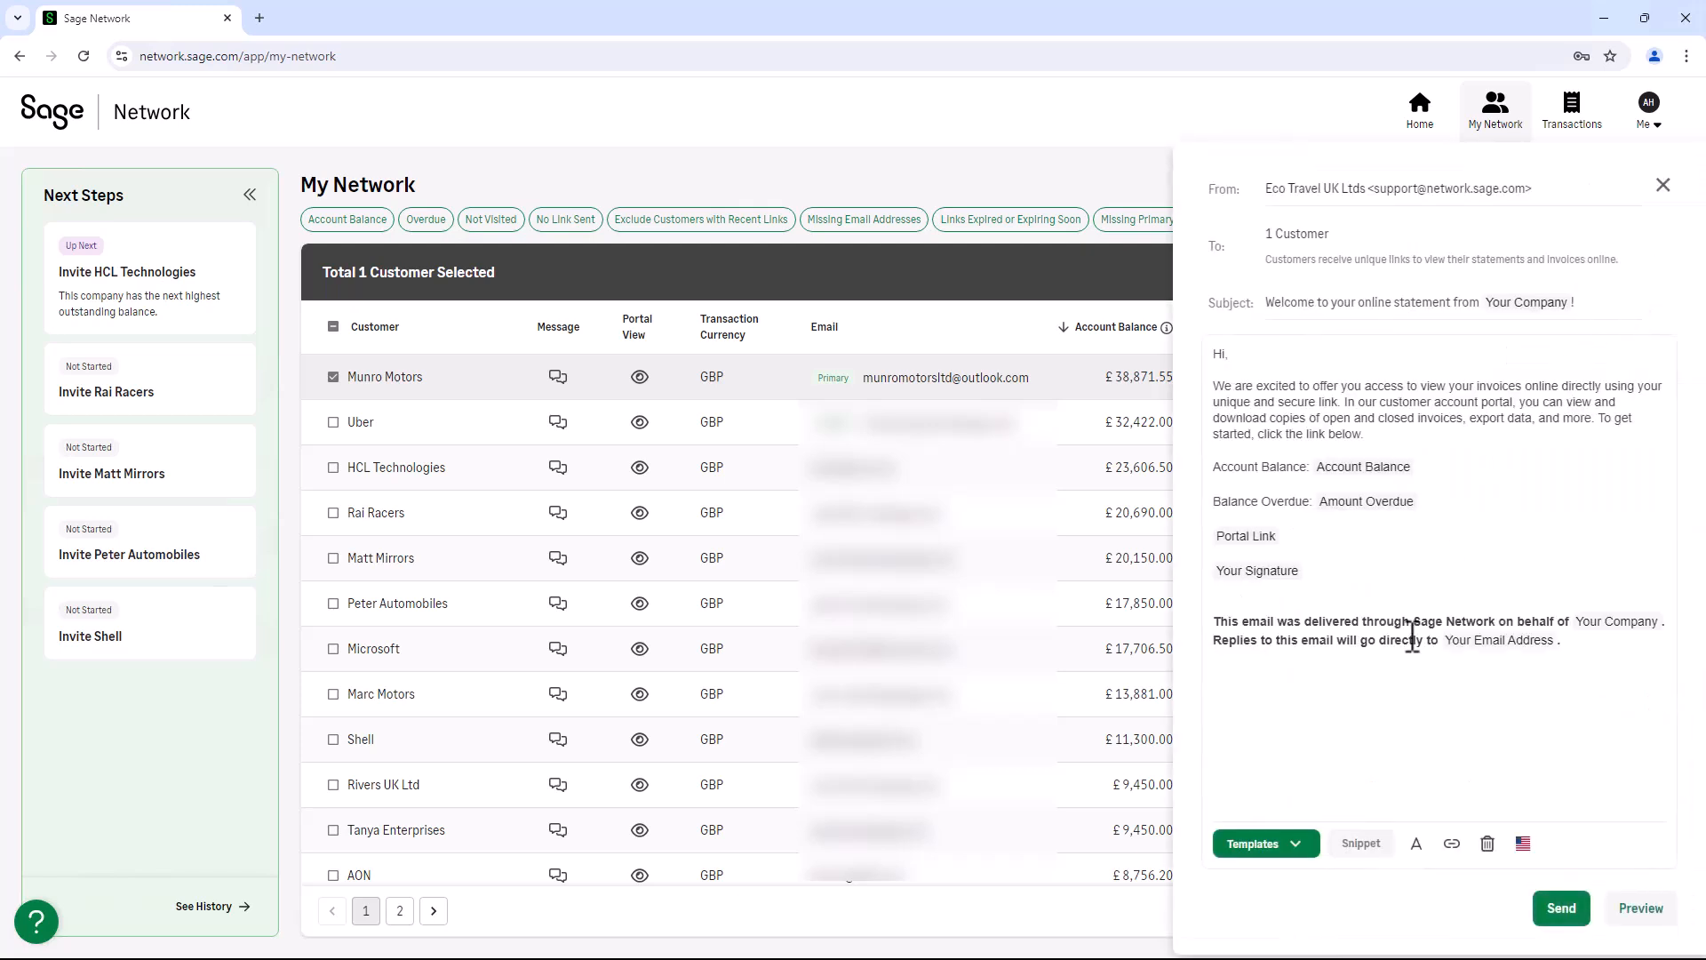
pyautogui.click(1305, 846)
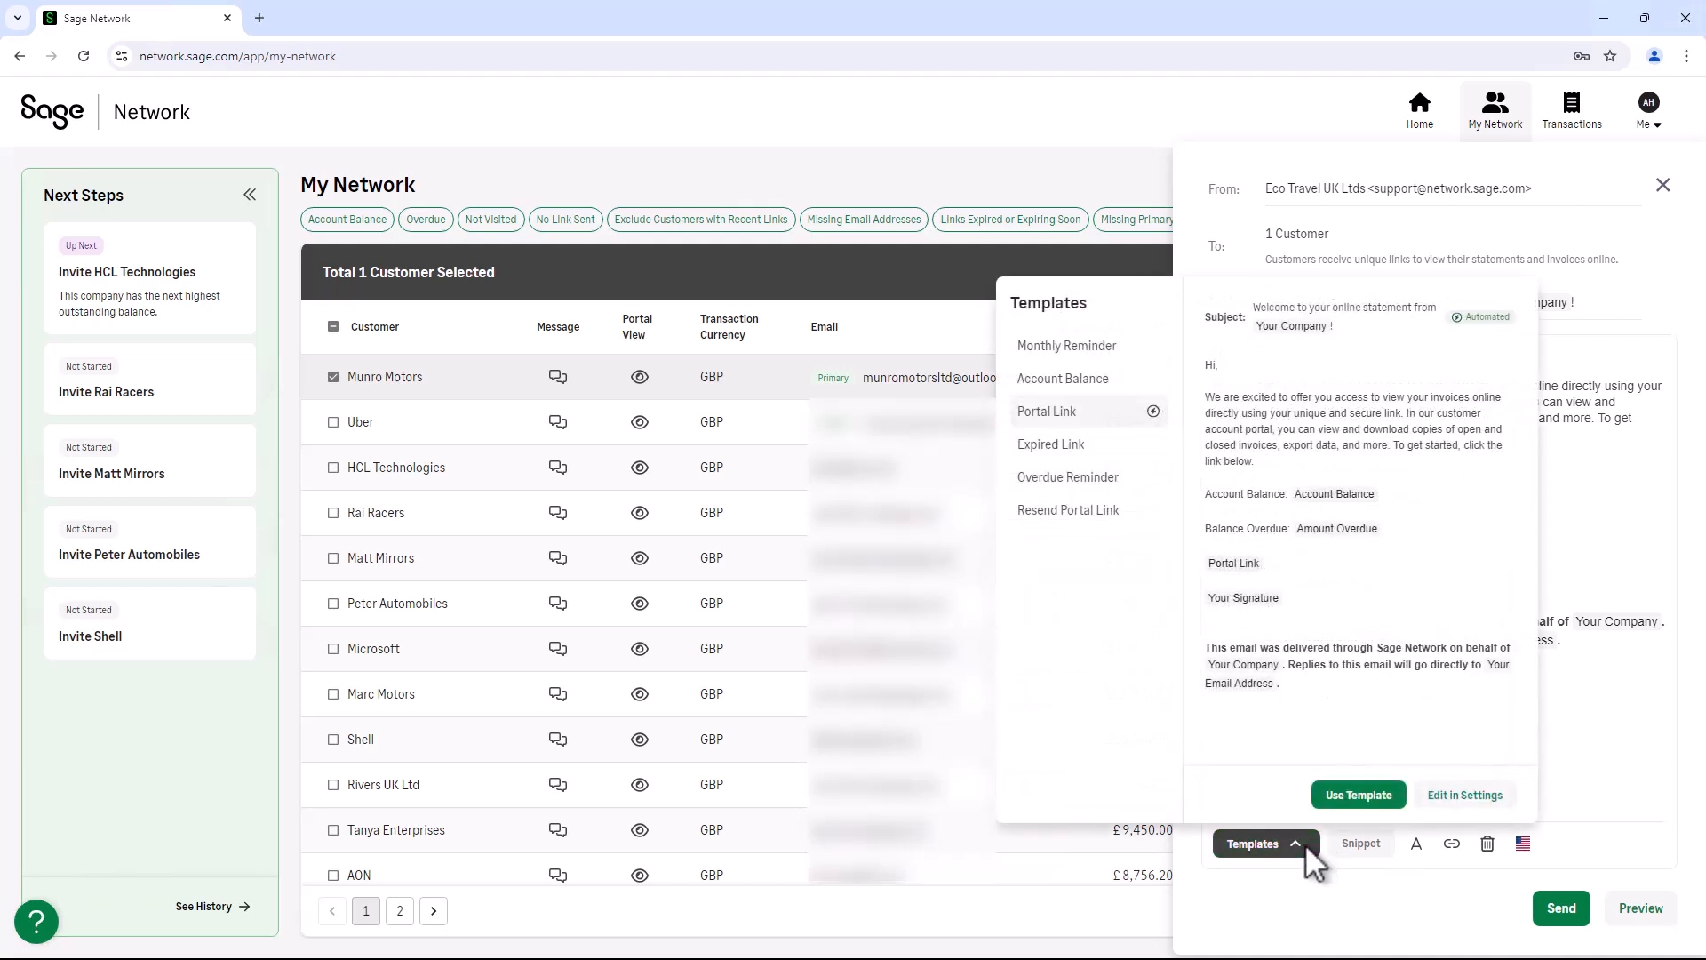
# Preview the Monthly Reminder, Account Balance, Portal Link, Expired Link and Overdue Reminder templates, then show the insertable snippets
pyautogui.click(1136, 350)
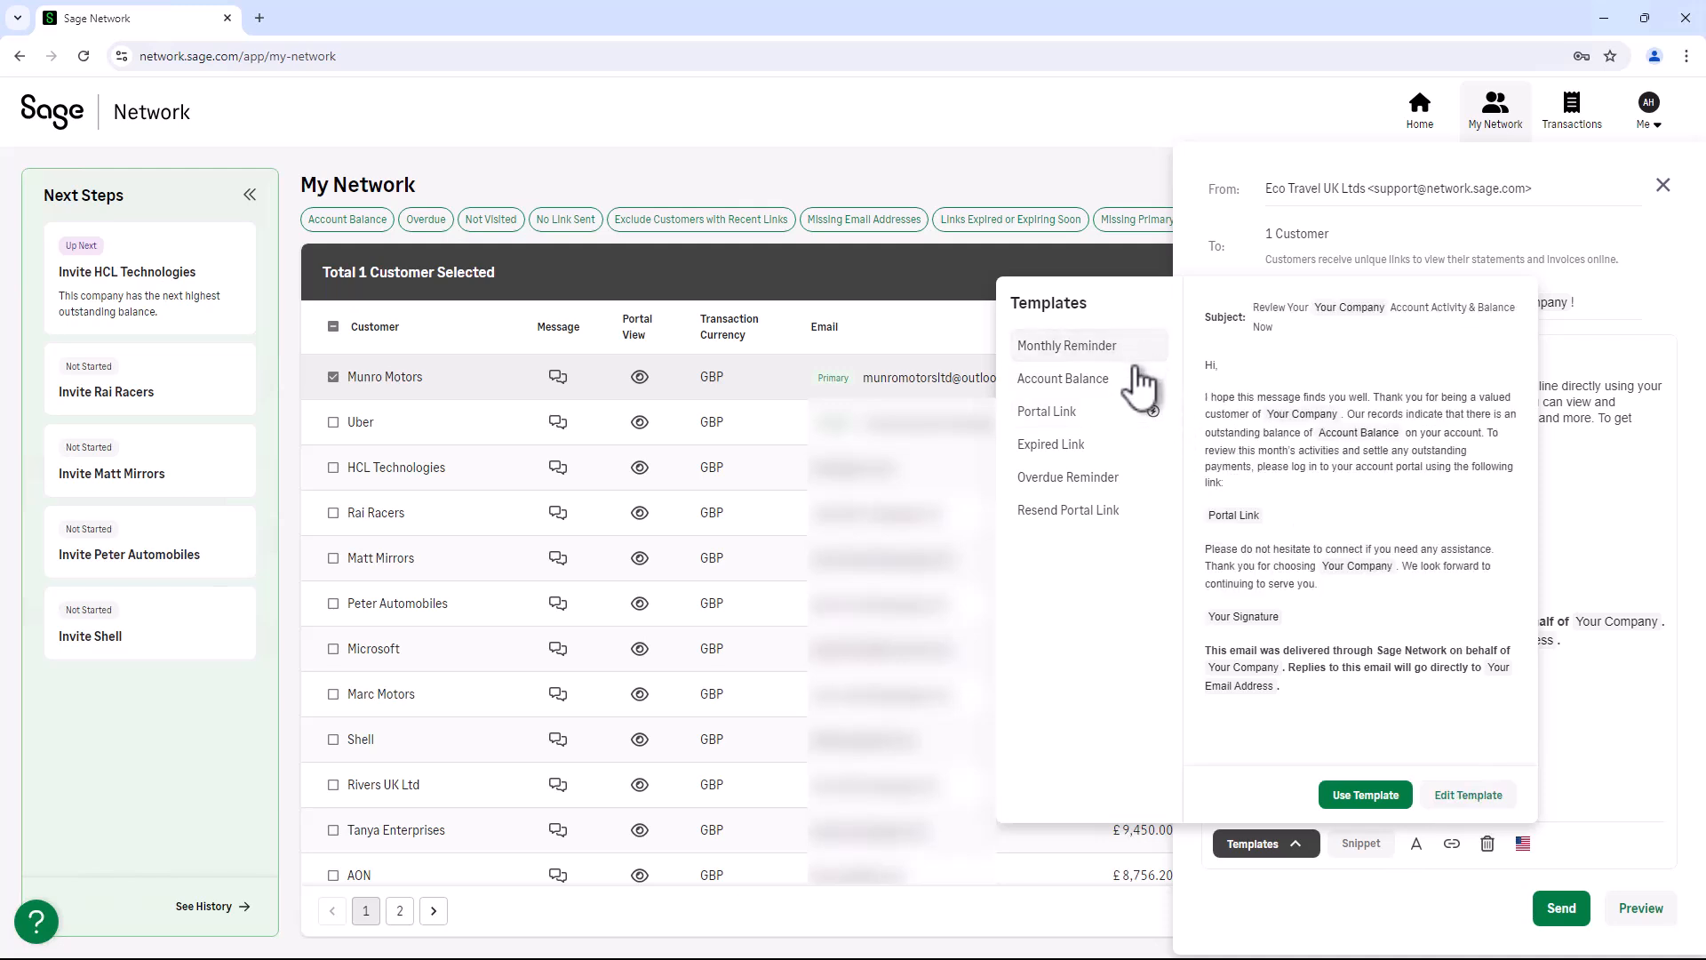
pyautogui.click(1135, 390)
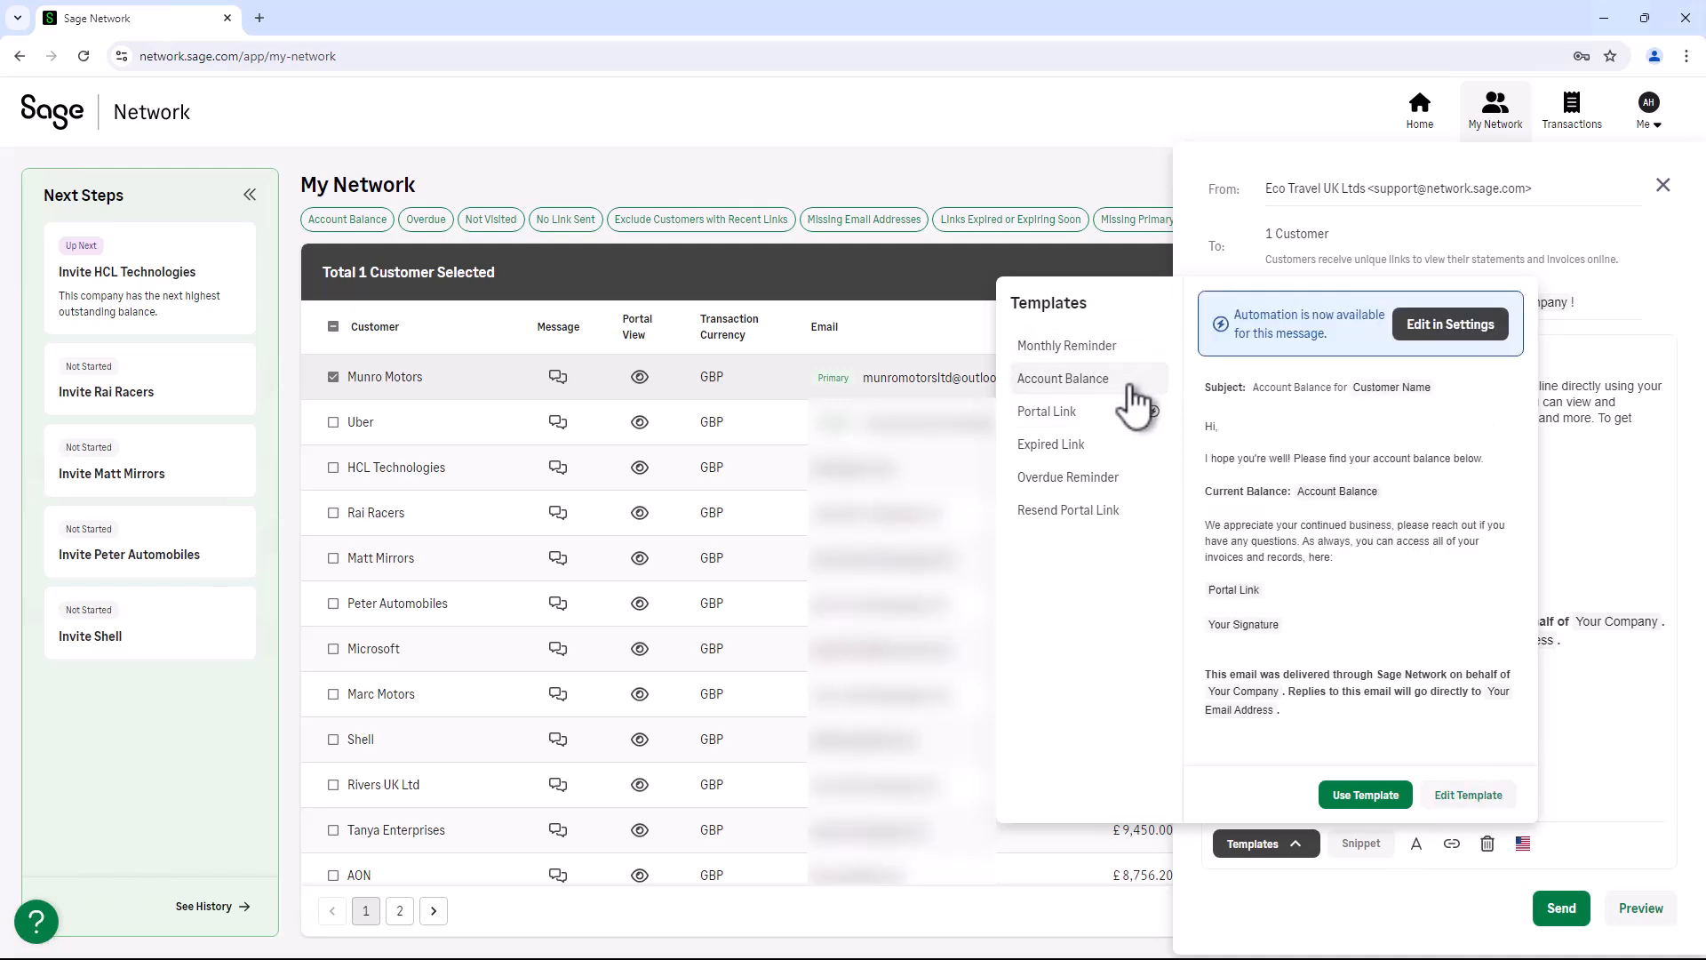
pyautogui.click(1124, 422)
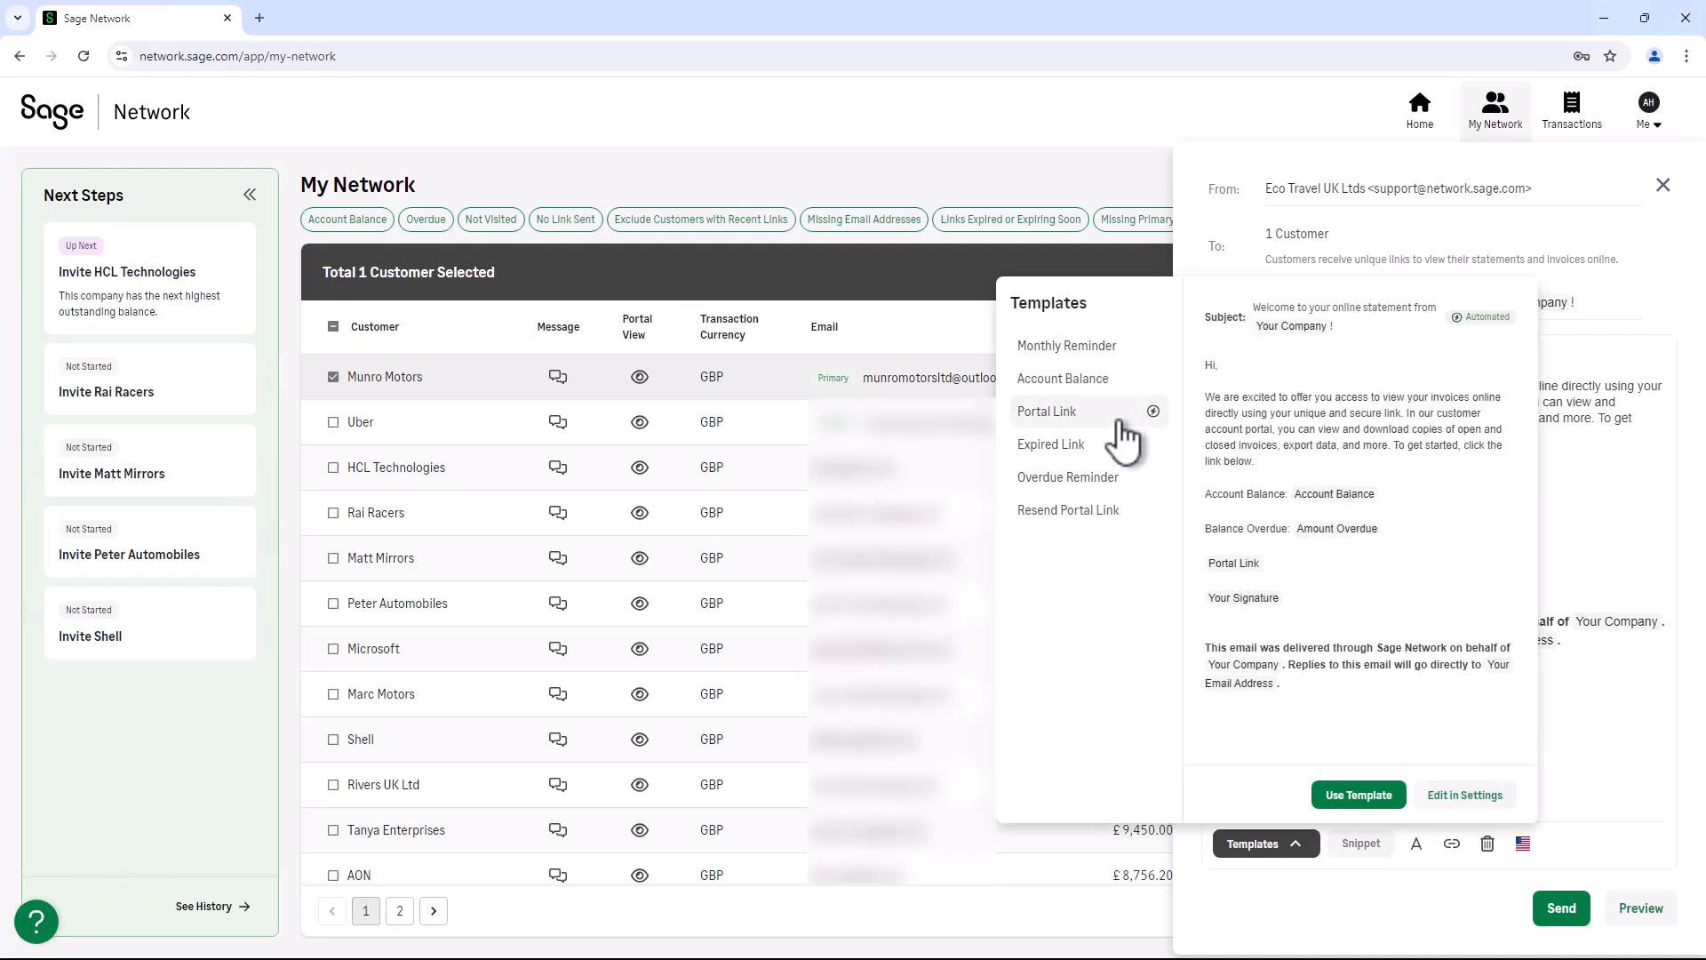
pyautogui.click(1122, 451)
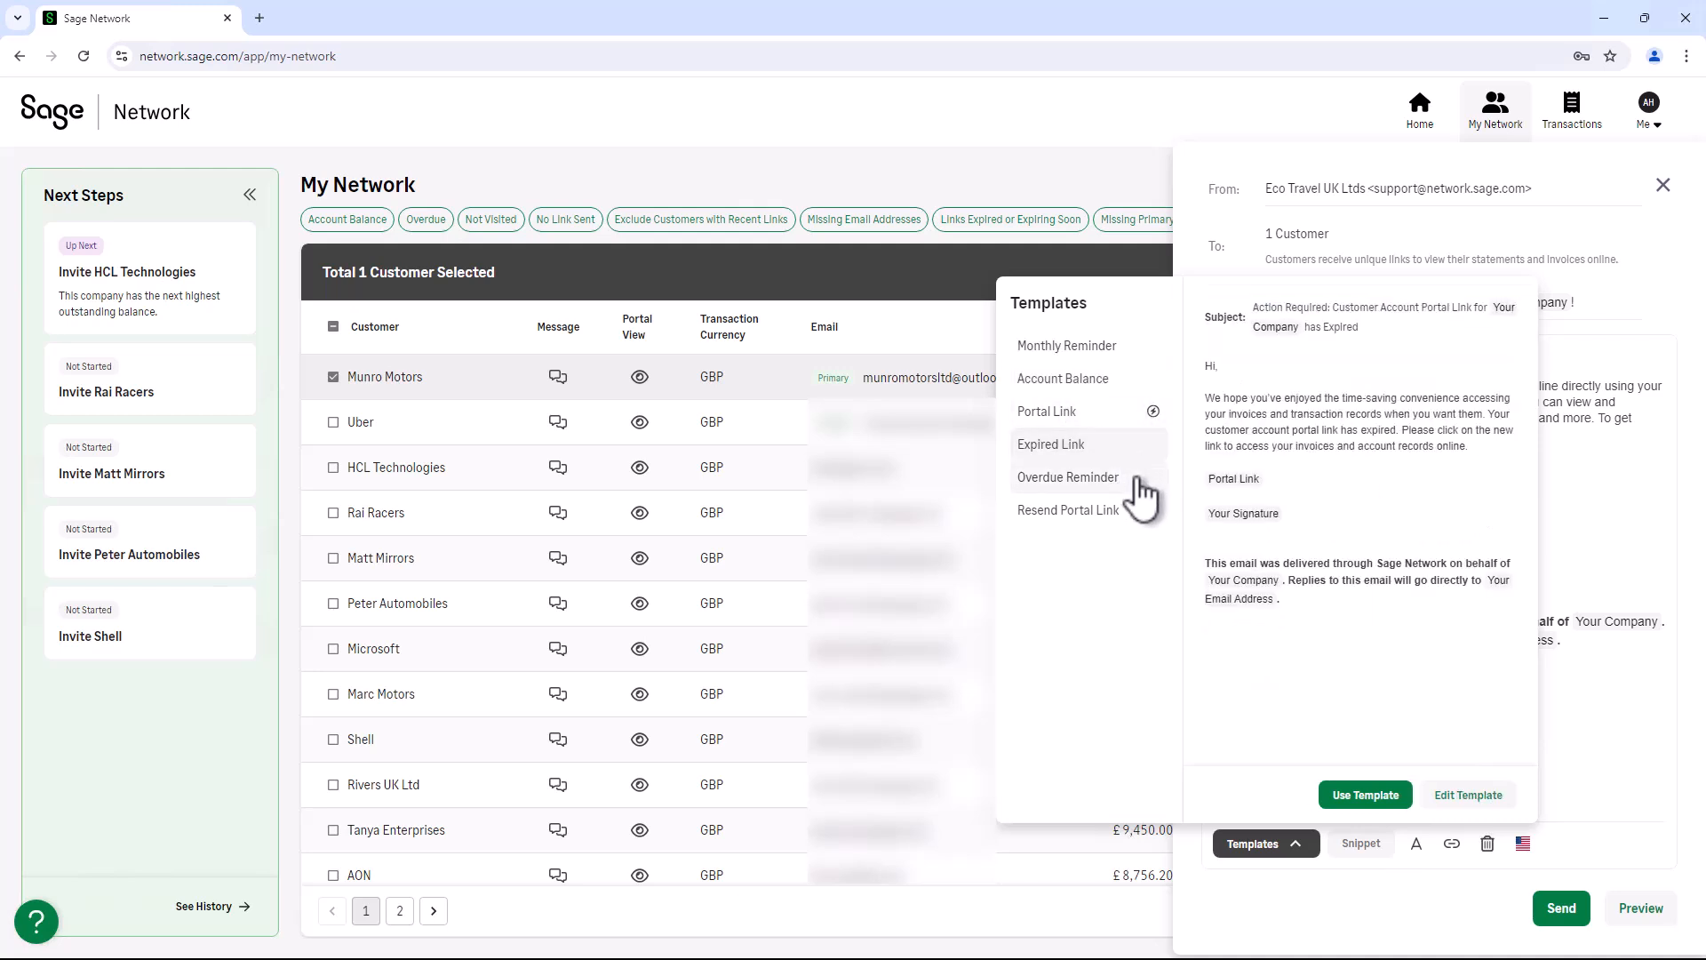
pyautogui.click(1142, 480)
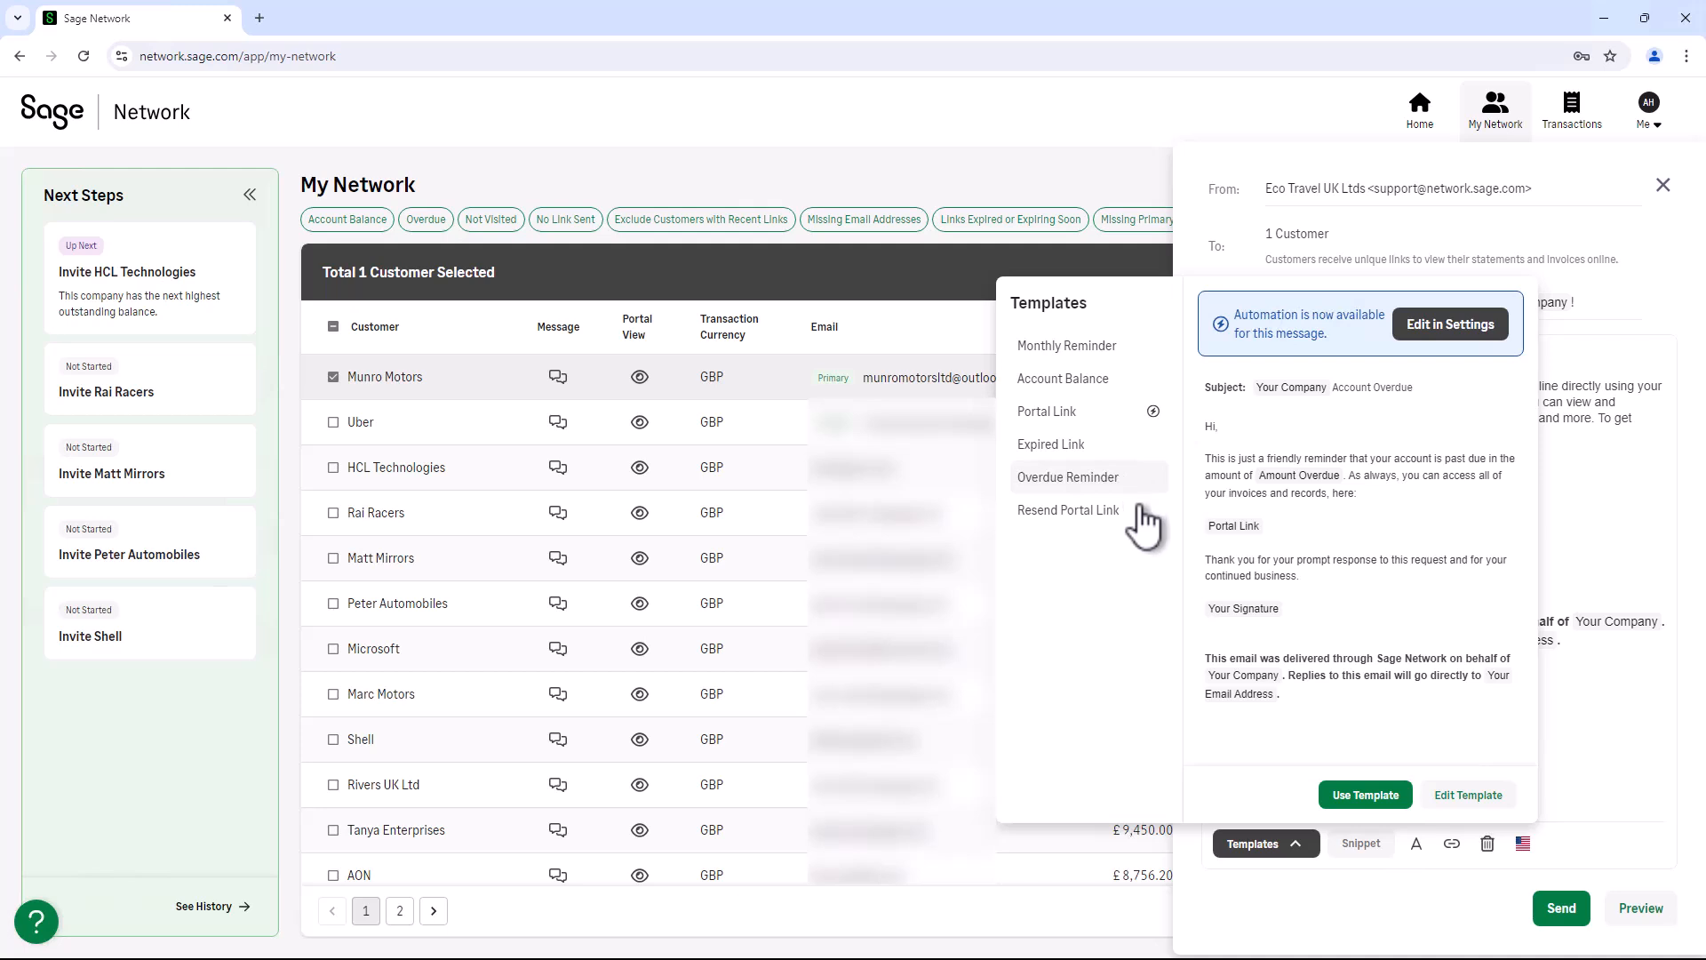
pyautogui.click(1382, 853)
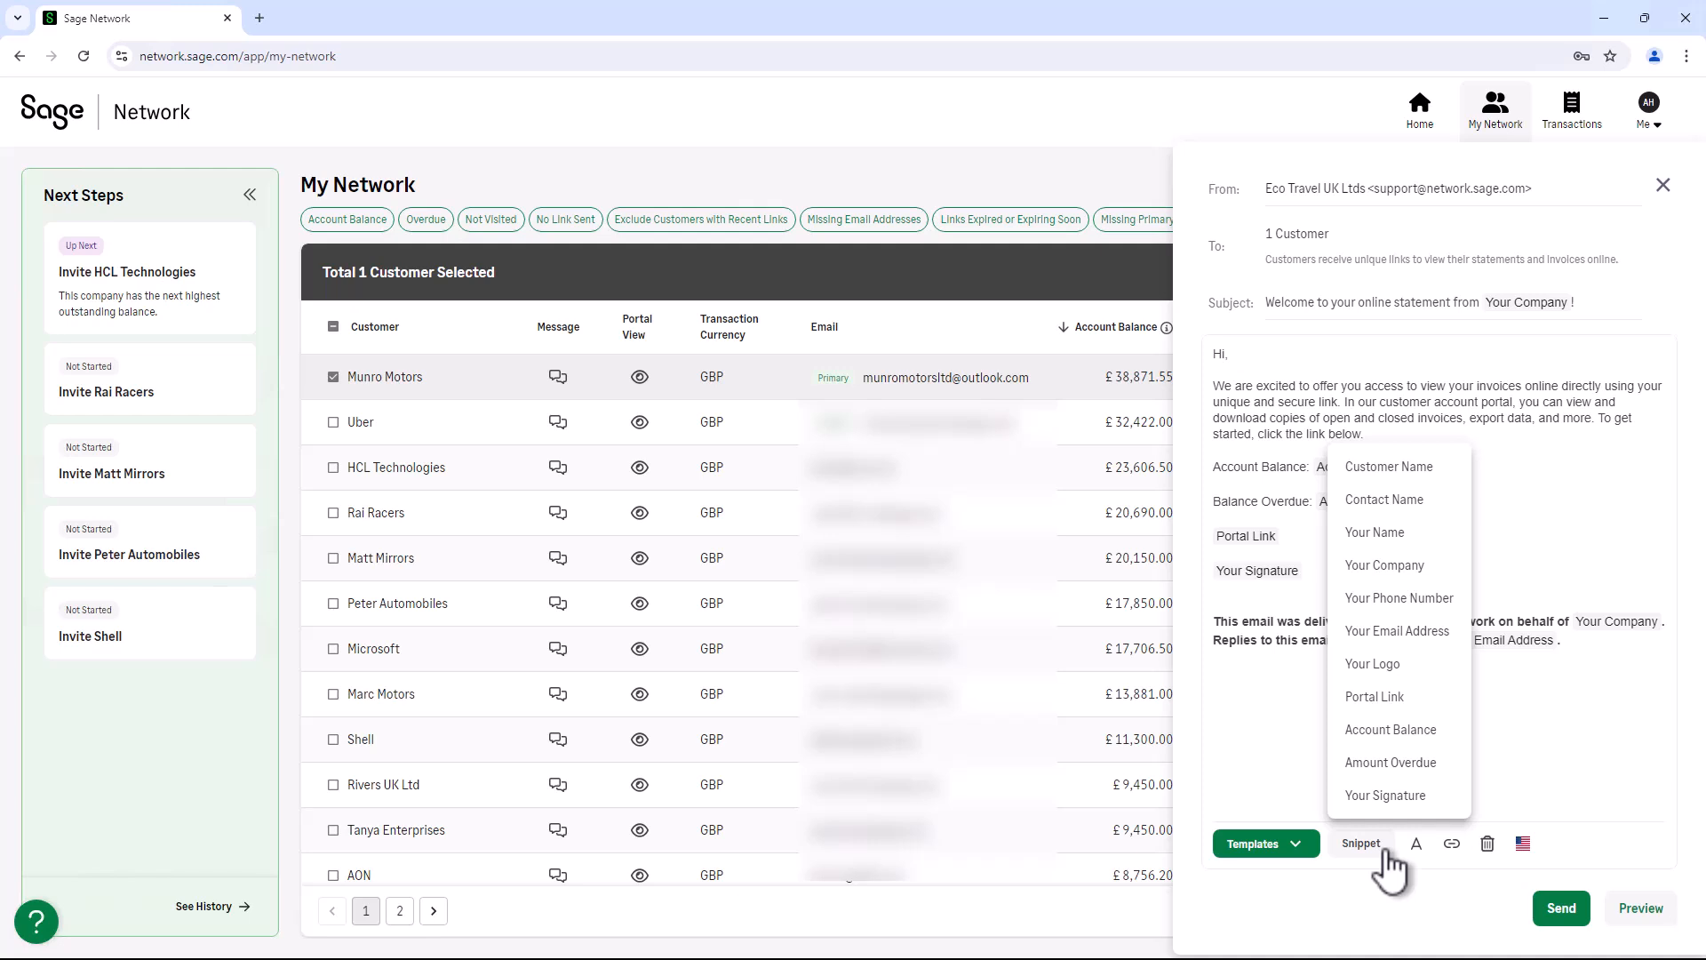
# Discard the draft and select all 37 customers with an account balance
pyautogui.click(1663, 185)
pyautogui.click(385, 226)
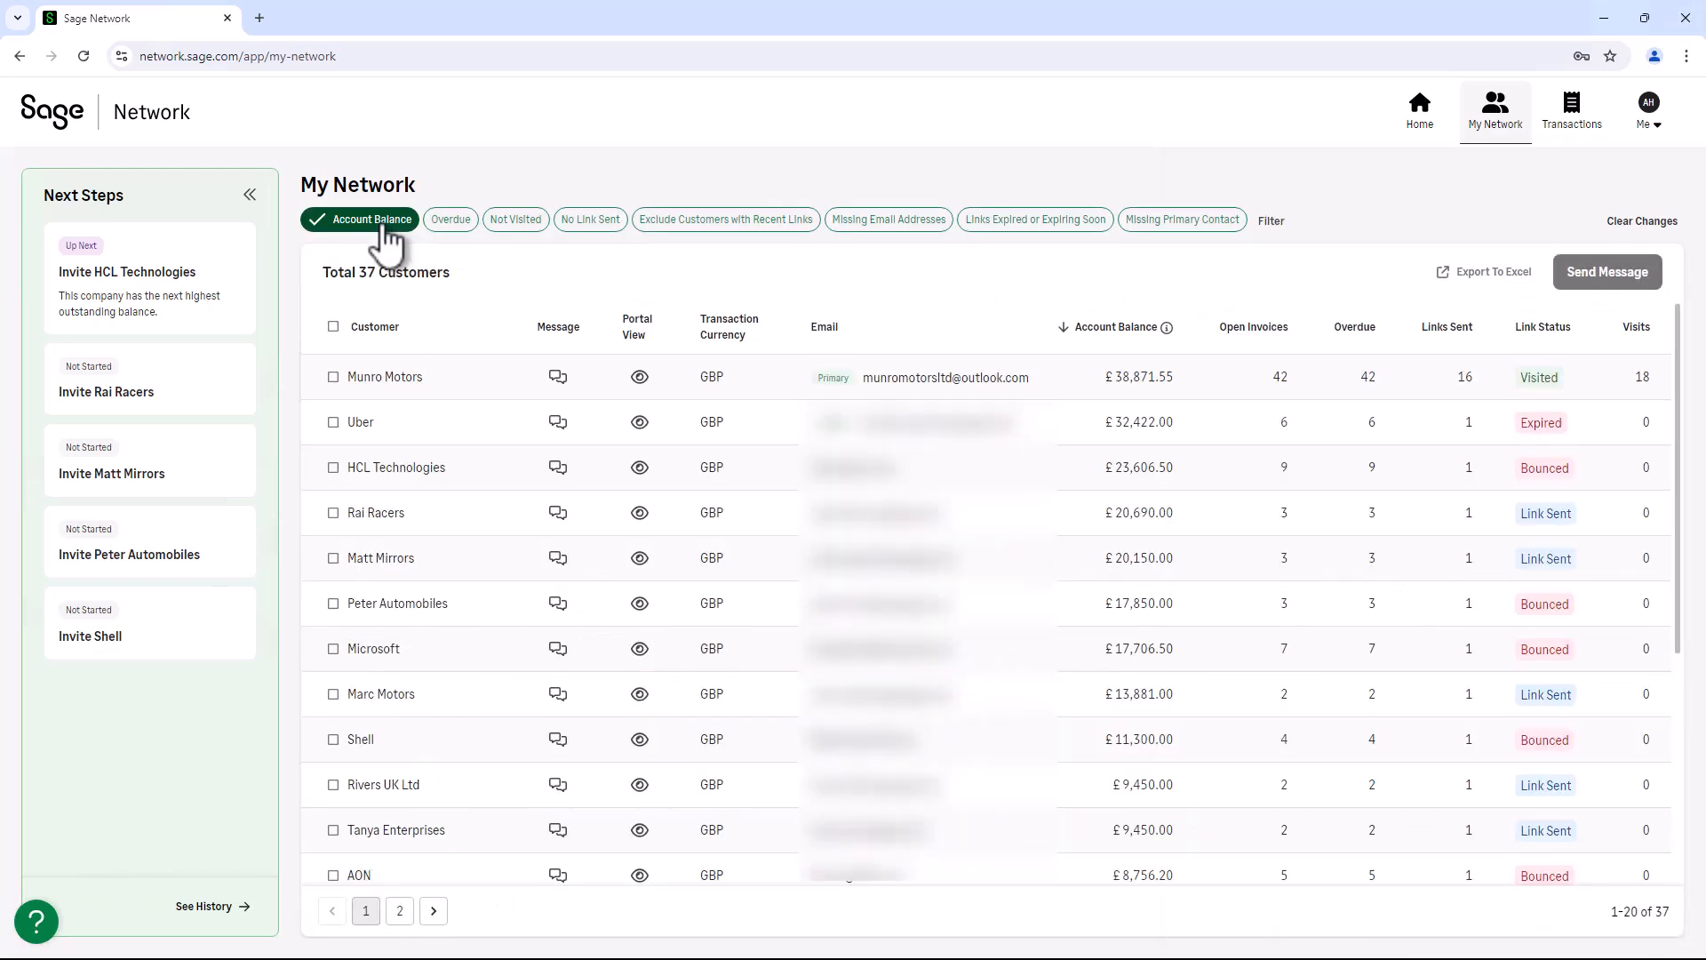
pyautogui.click(333, 327)
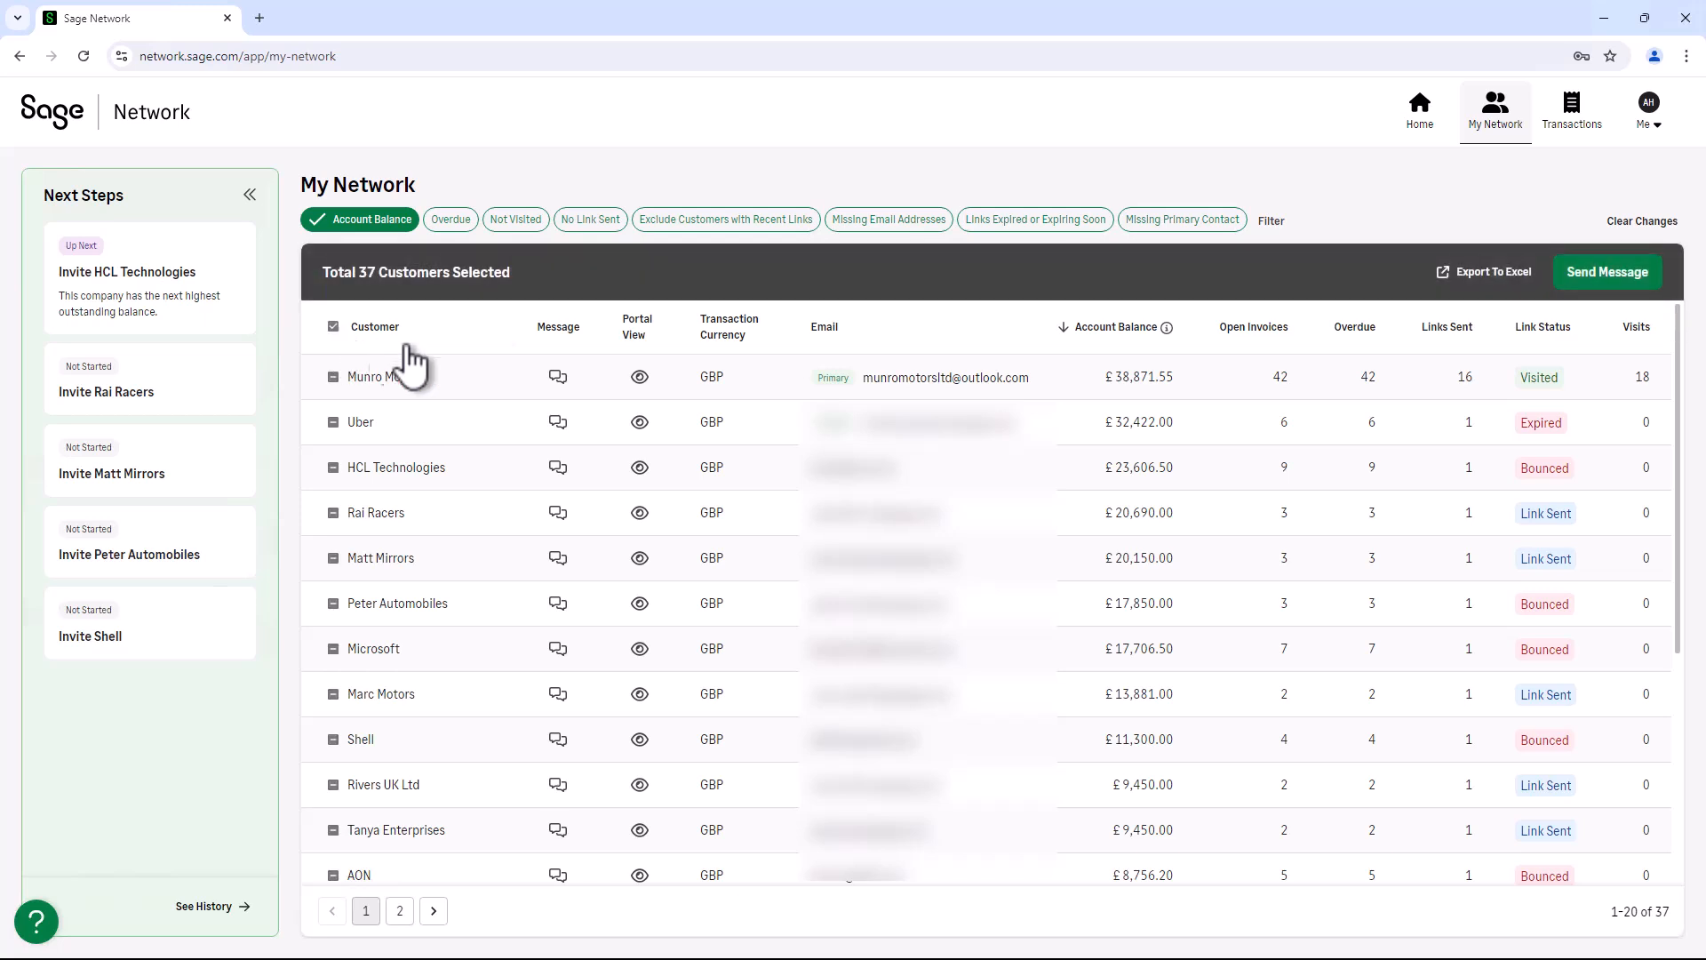
# Draft a message to the 37 customers and preview it for the first two recipients
pyautogui.click(1633, 275)
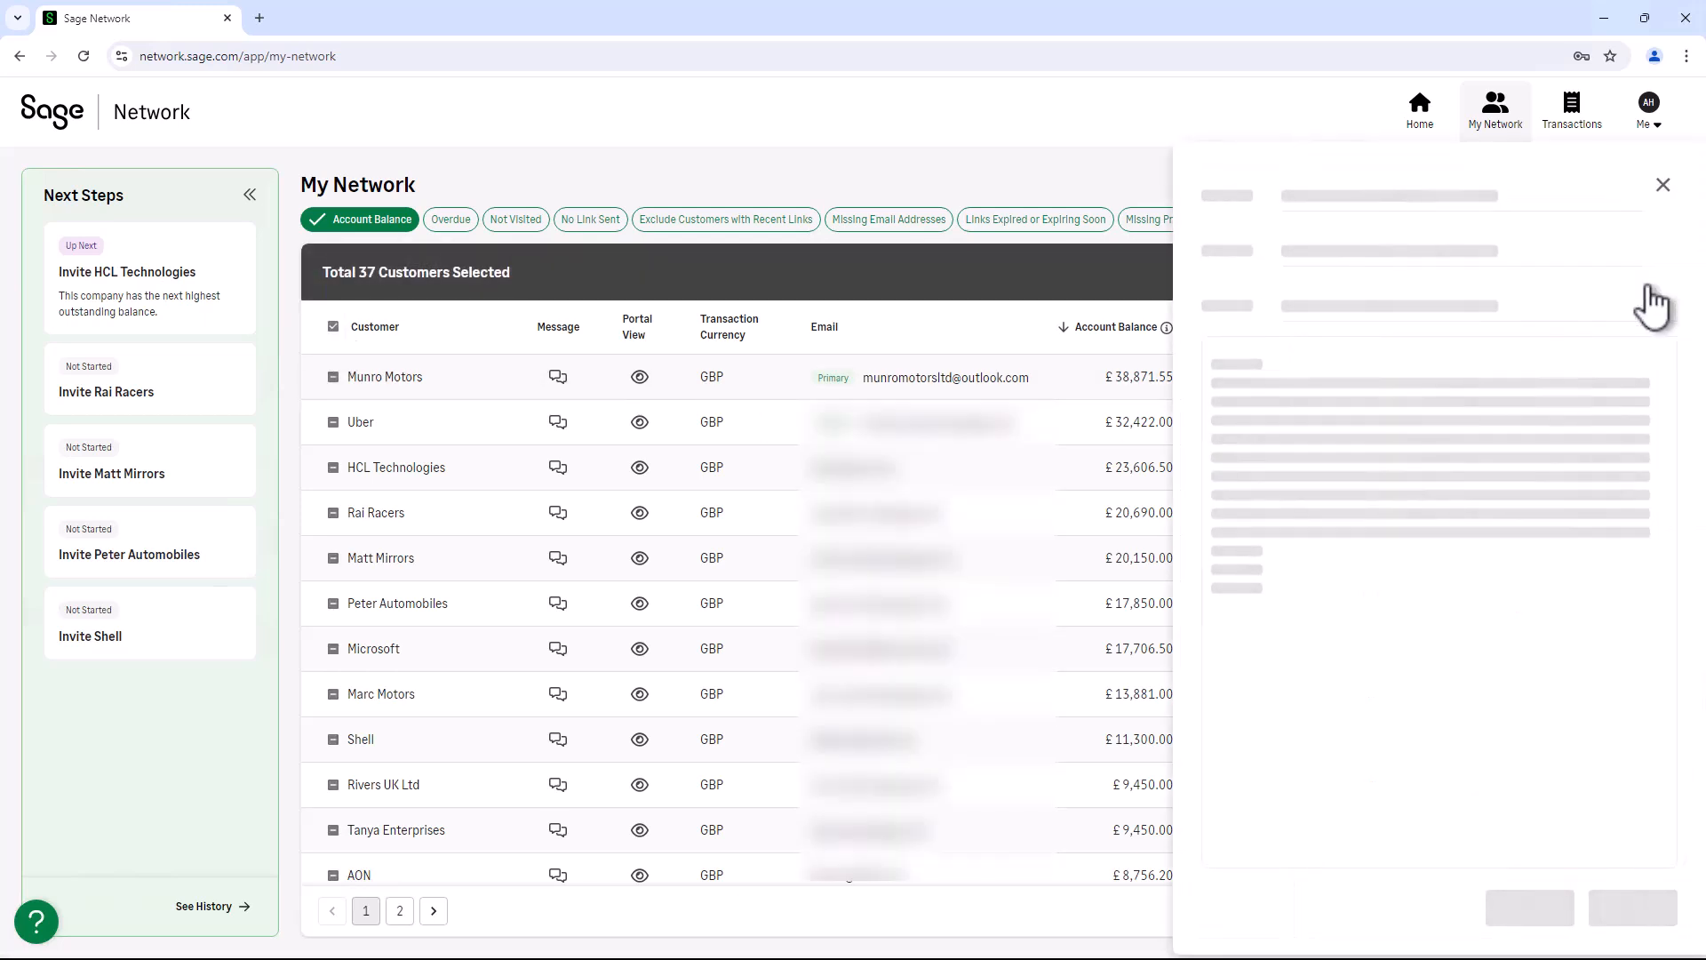
pyautogui.click(1634, 910)
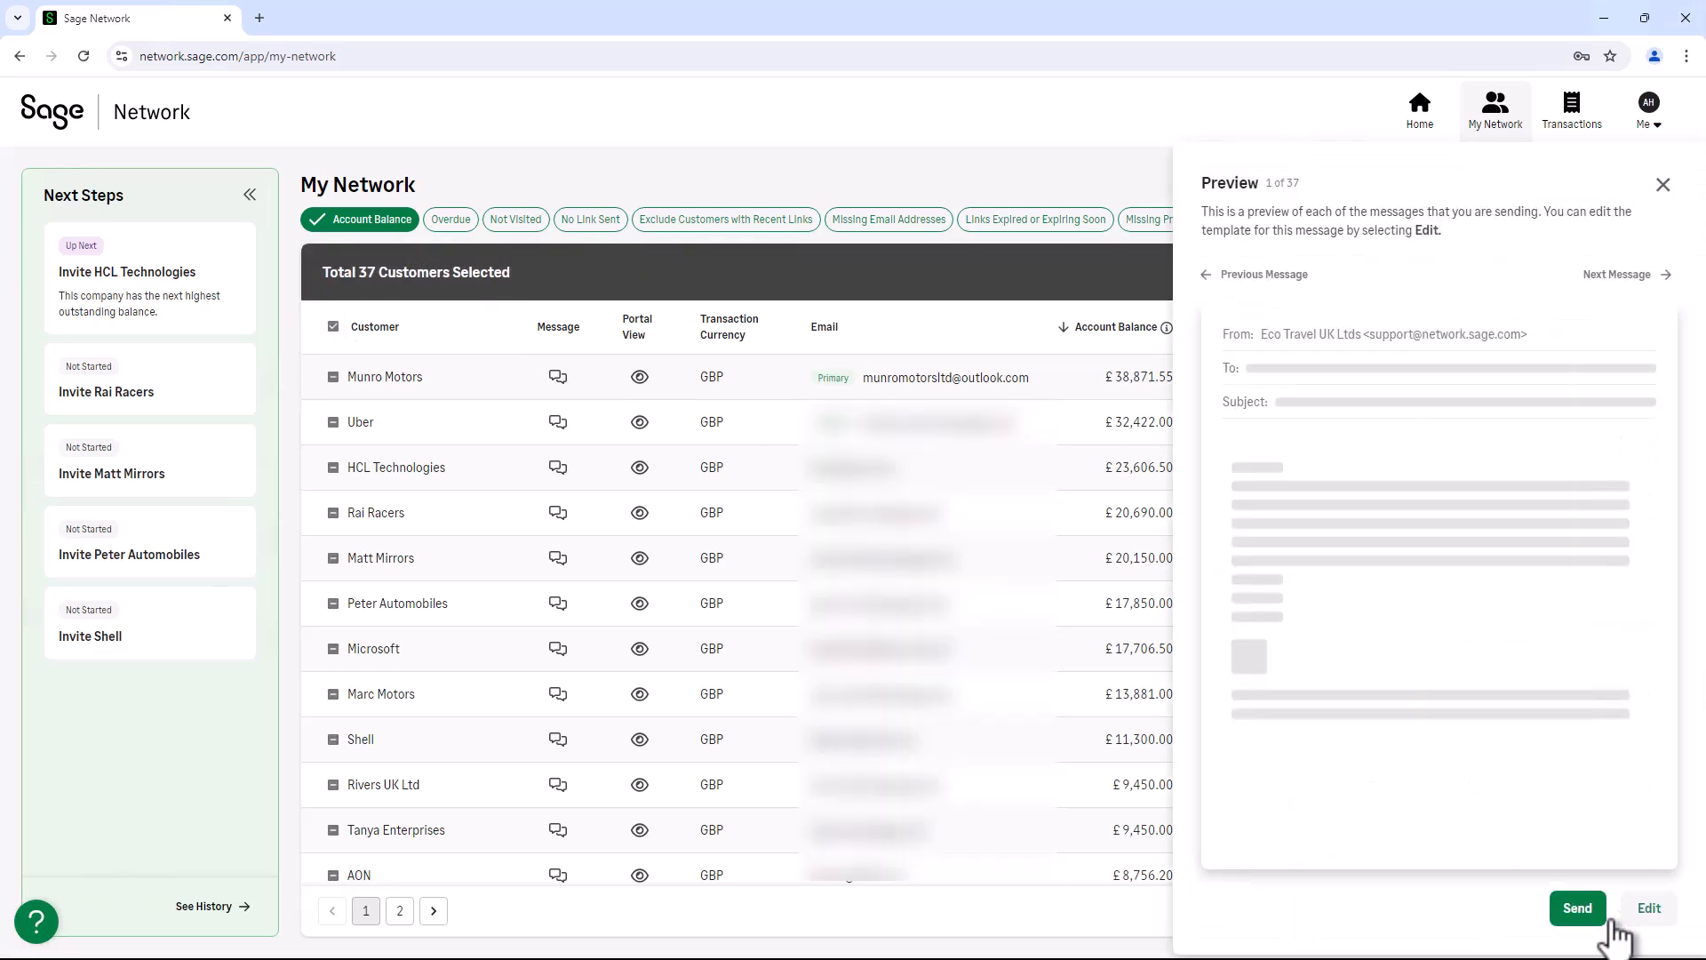
pyautogui.click(1633, 277)
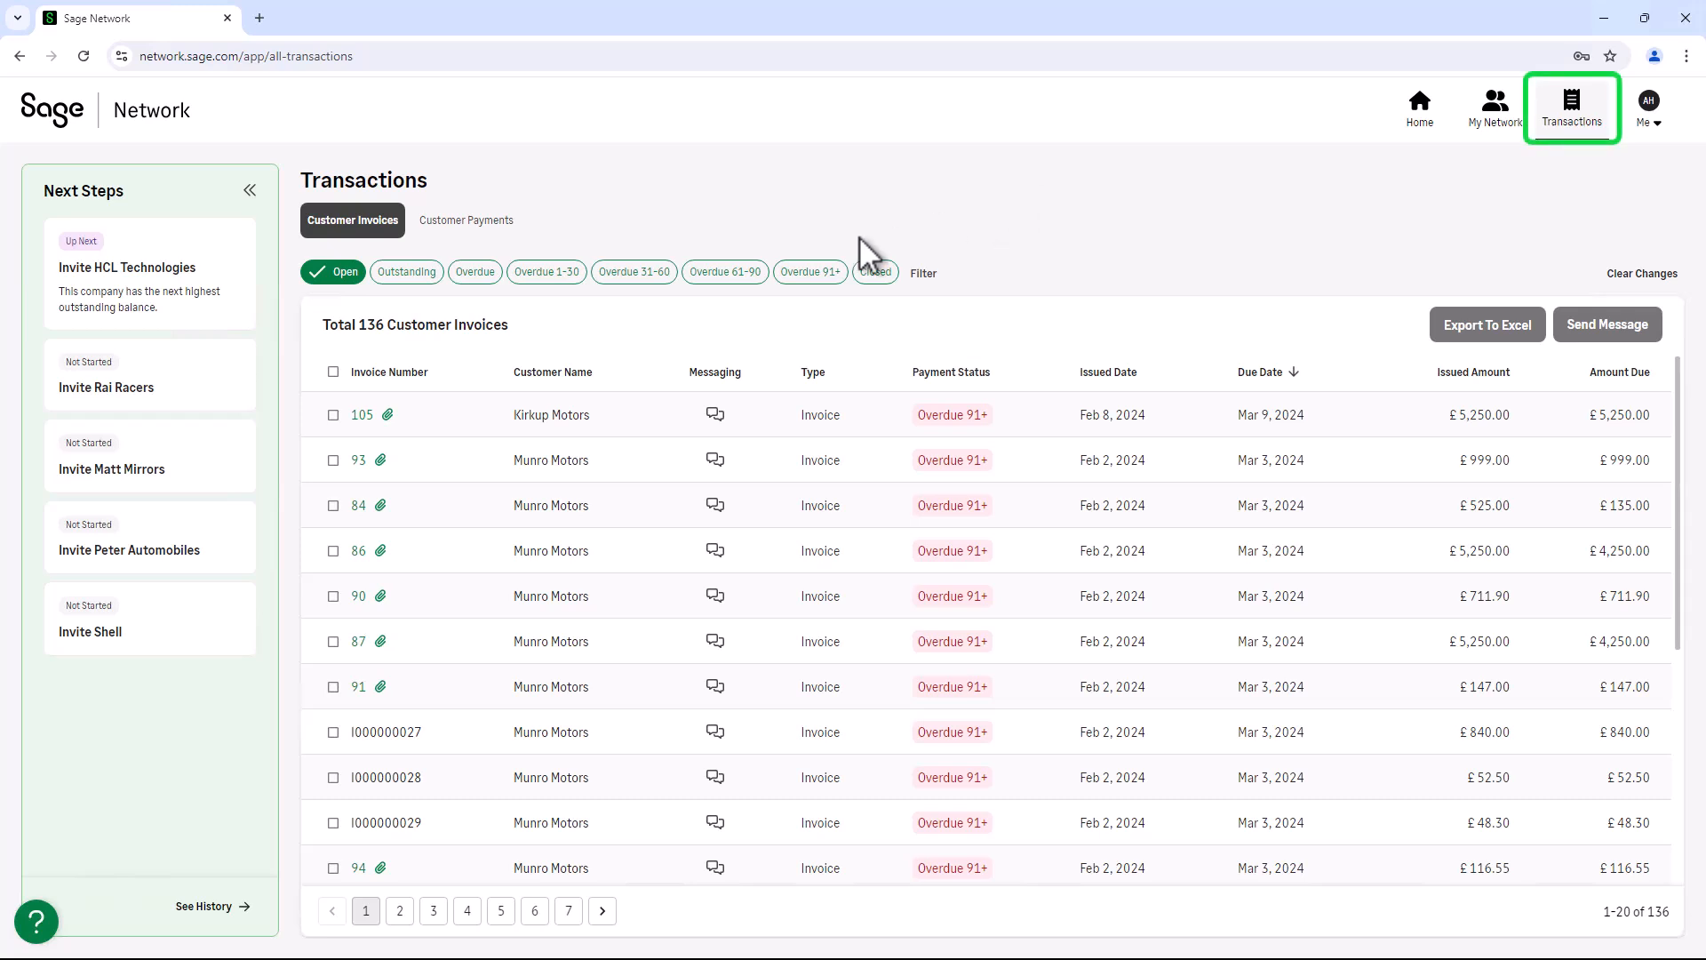
# Select all 136 open invoices and start a message about them with the templates list shown
pyautogui.click(334, 372)
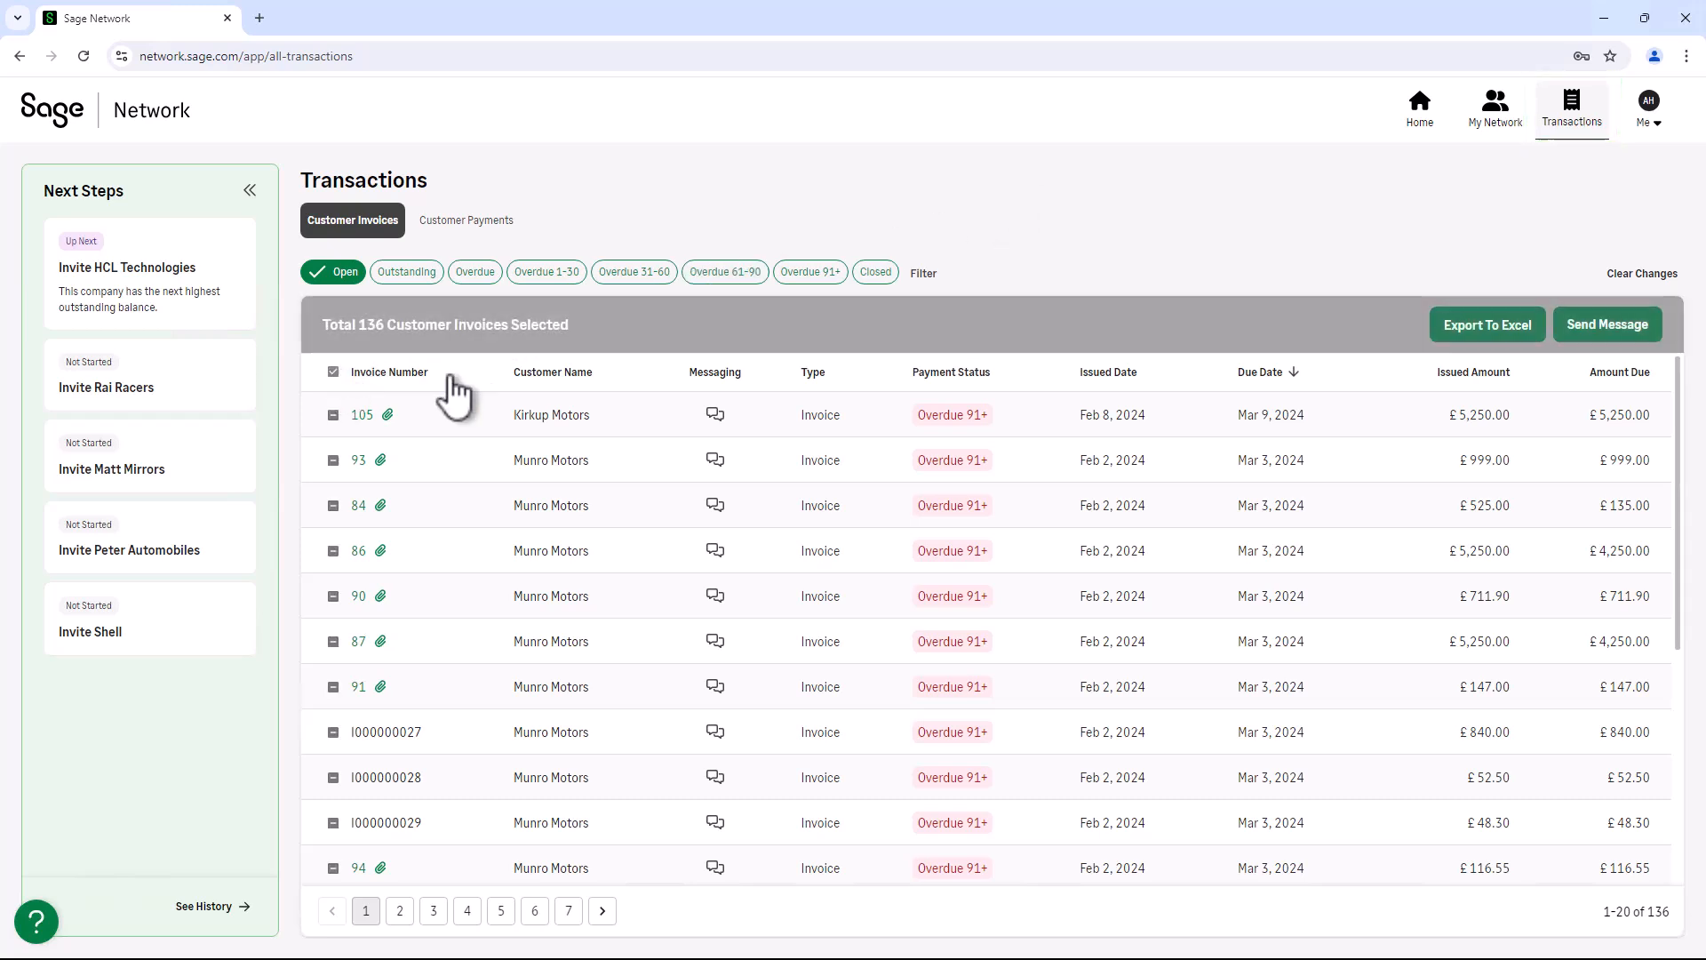
pyautogui.click(1610, 350)
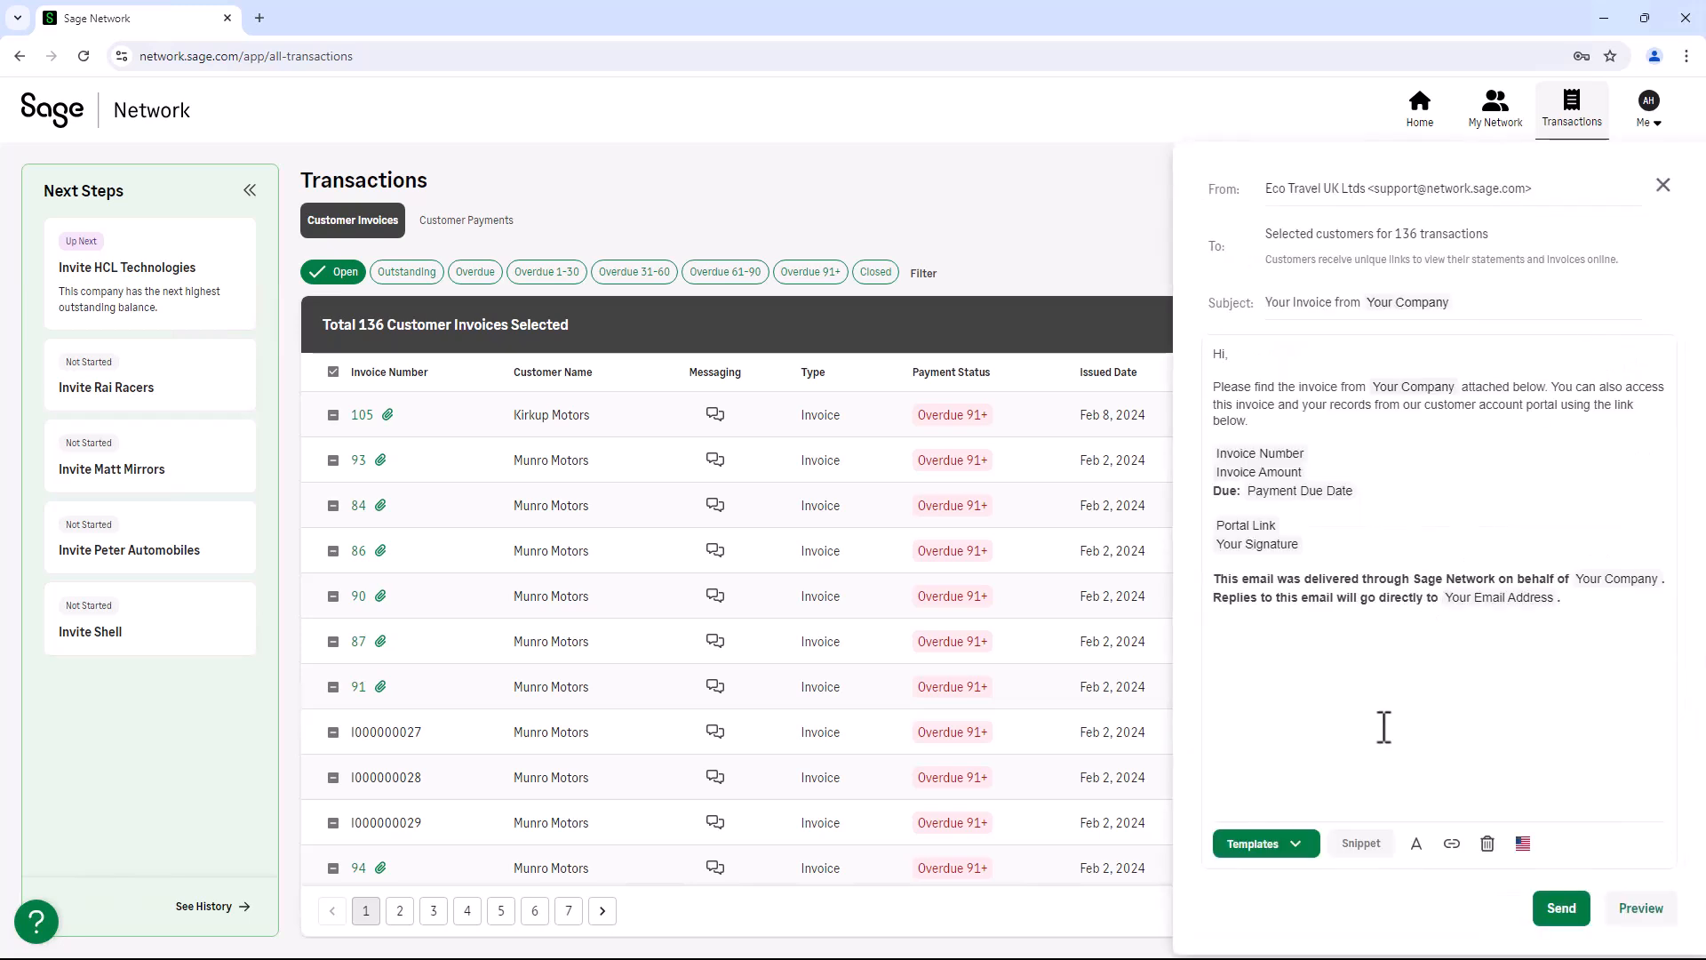
pyautogui.click(1302, 854)
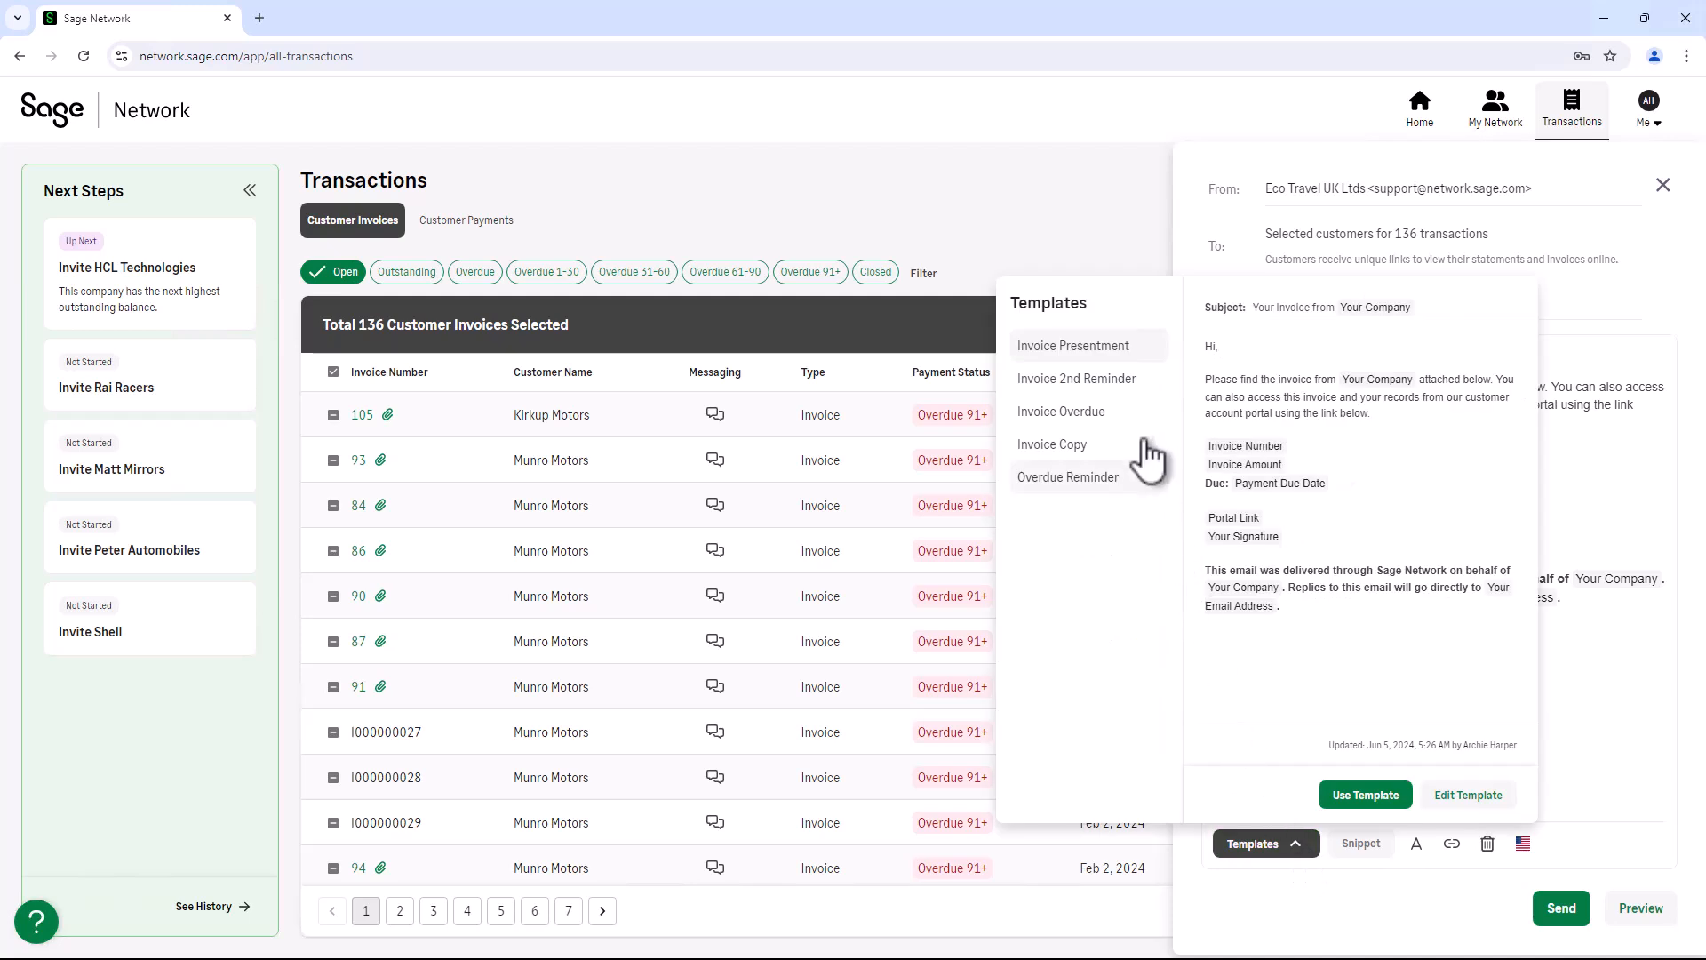
# Compare the Invoice 2nd Reminder, Invoice Overdue, Invoice Copy and Overdue Reminder templates, applying Overdue Reminder
pyautogui.click(1145, 380)
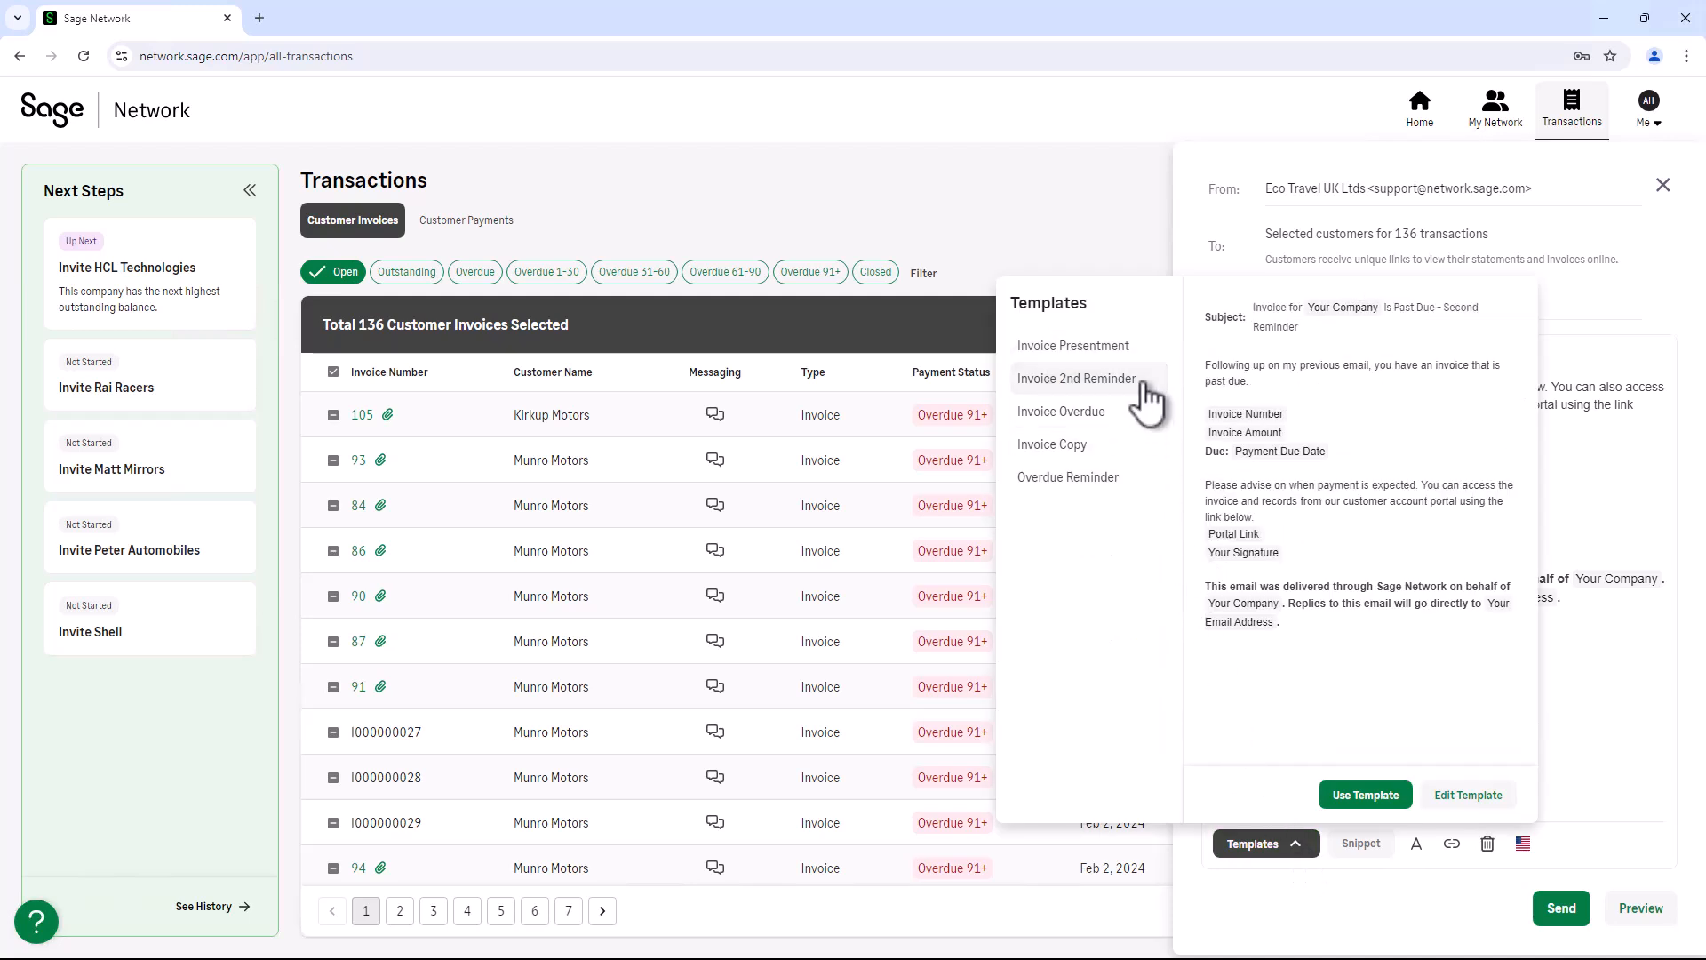
pyautogui.click(1148, 426)
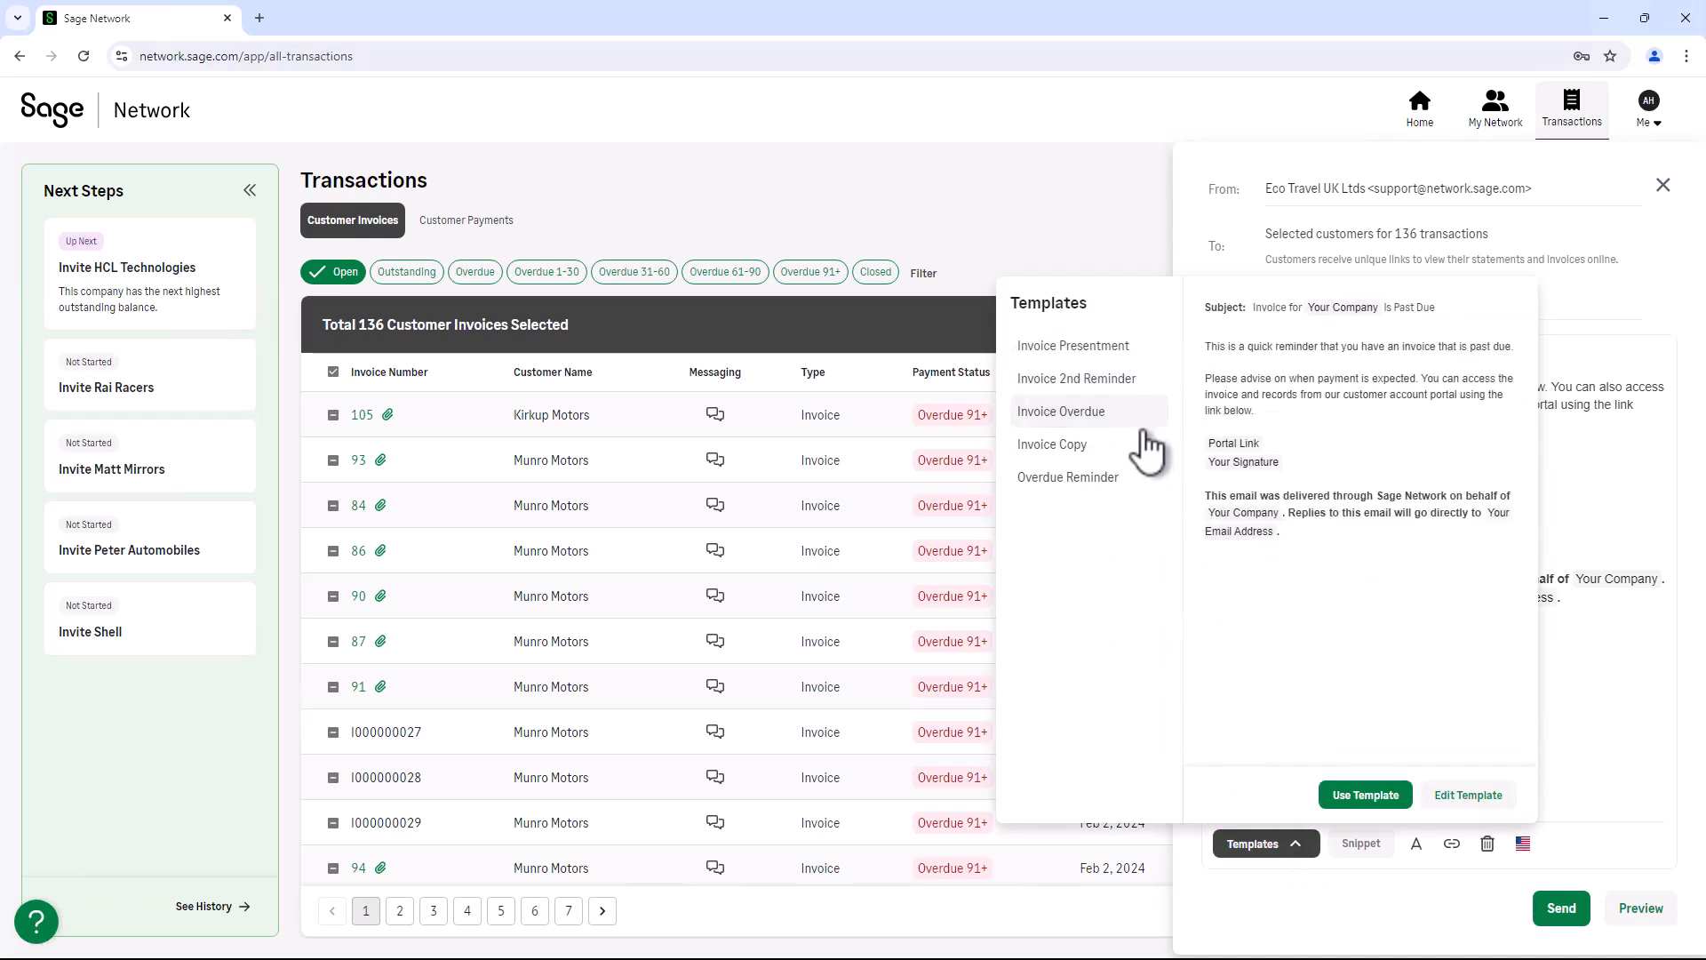
pyautogui.click(1148, 463)
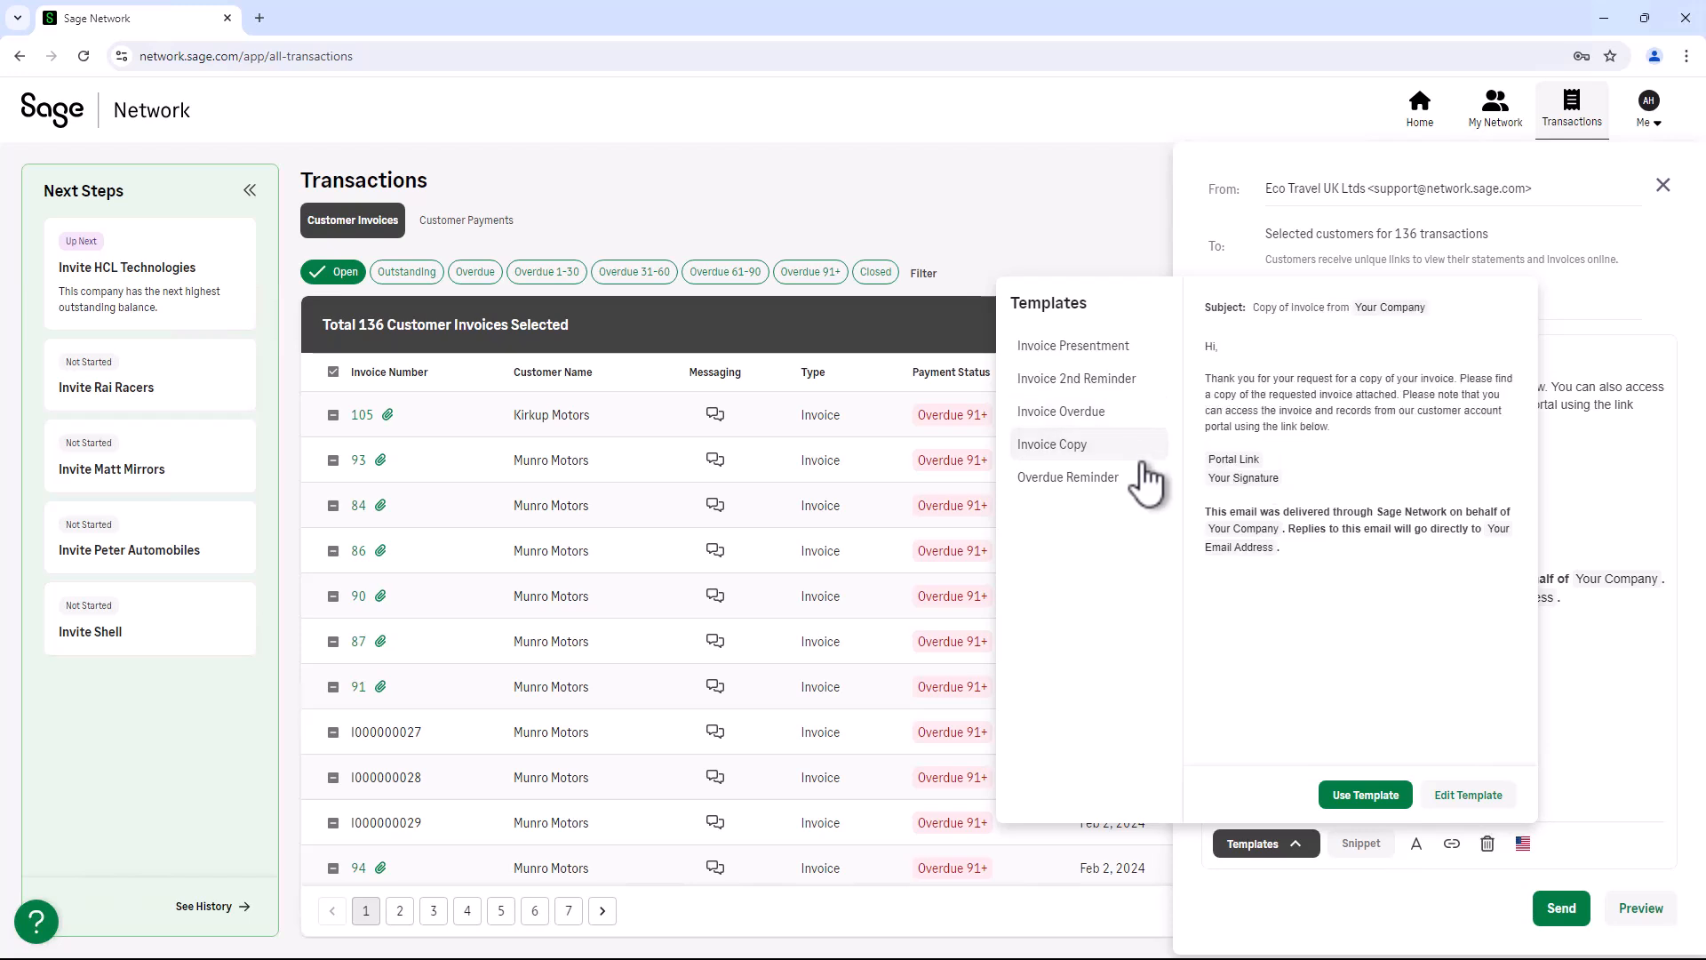
pyautogui.click(1145, 496)
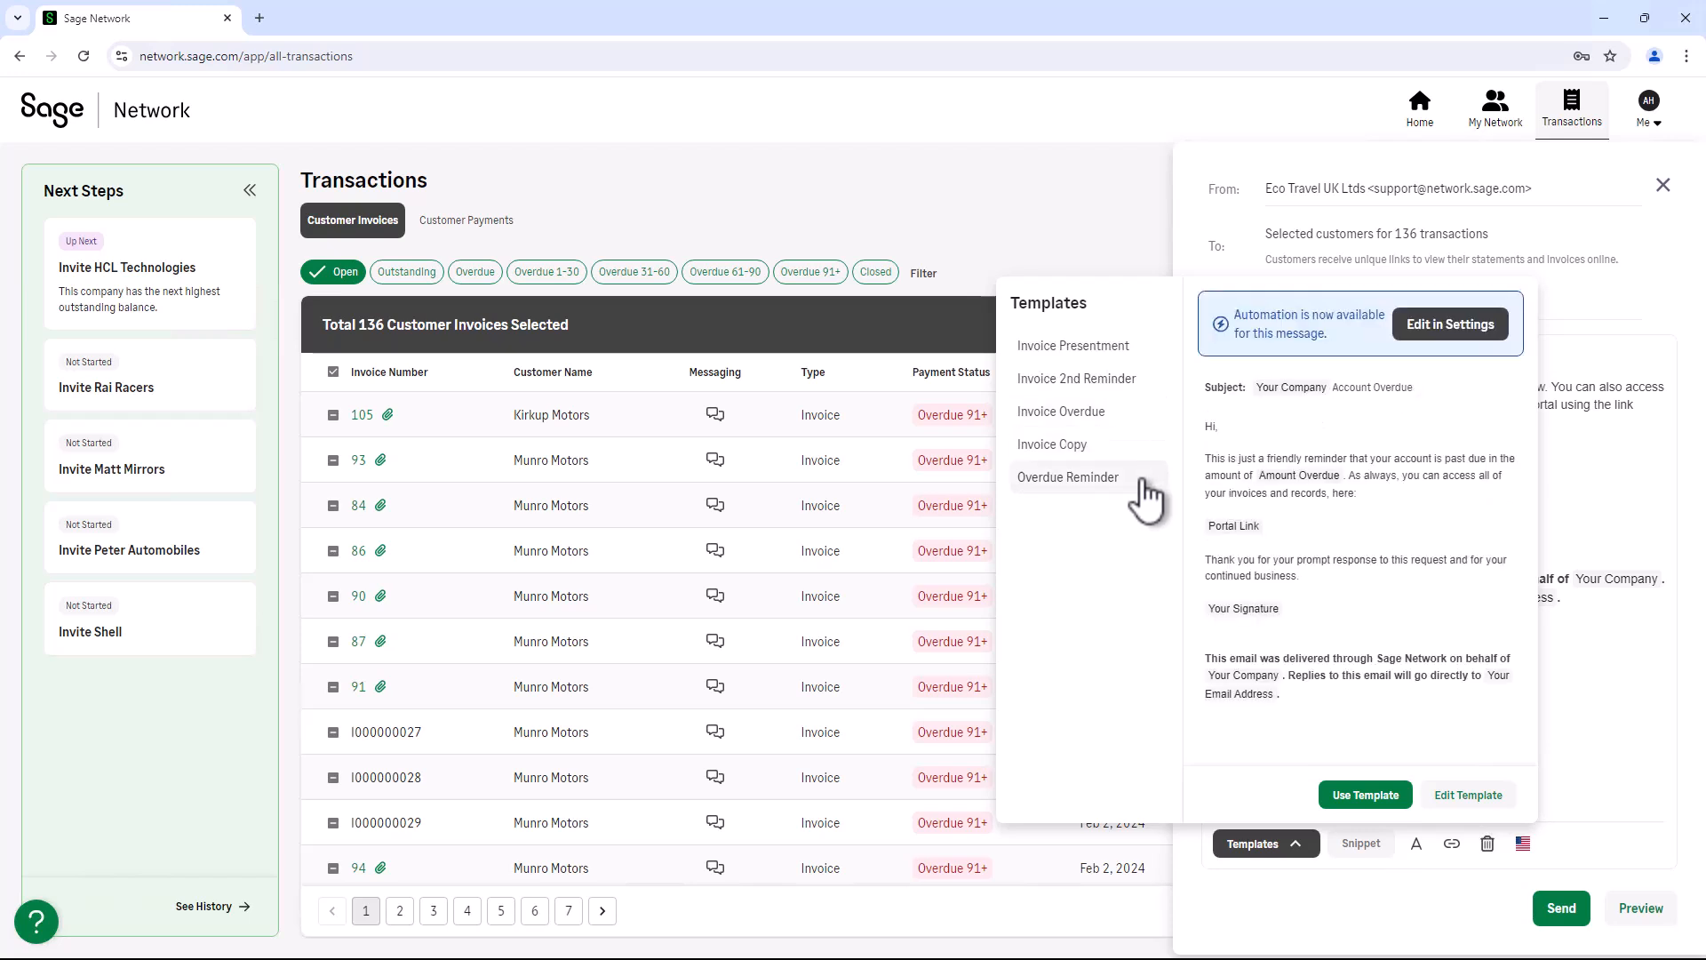
pyautogui.click(1365, 795)
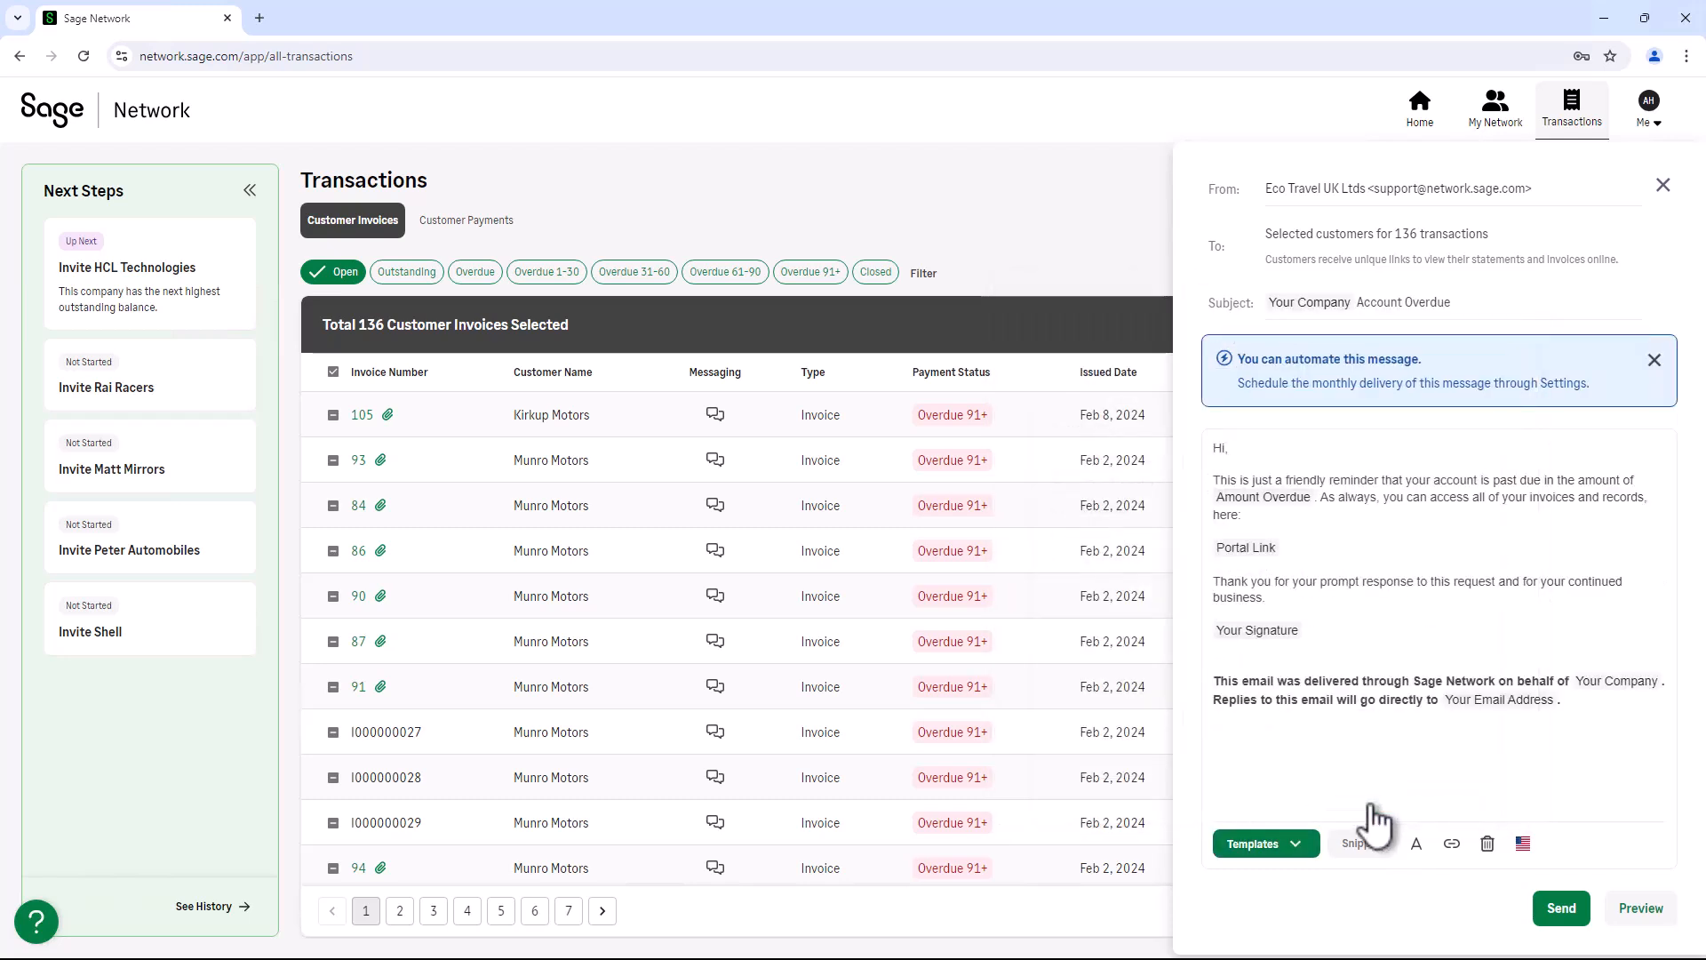
# Preview the filled-in Overdue Reminder messages for the first two invoices
pyautogui.click(1641, 907)
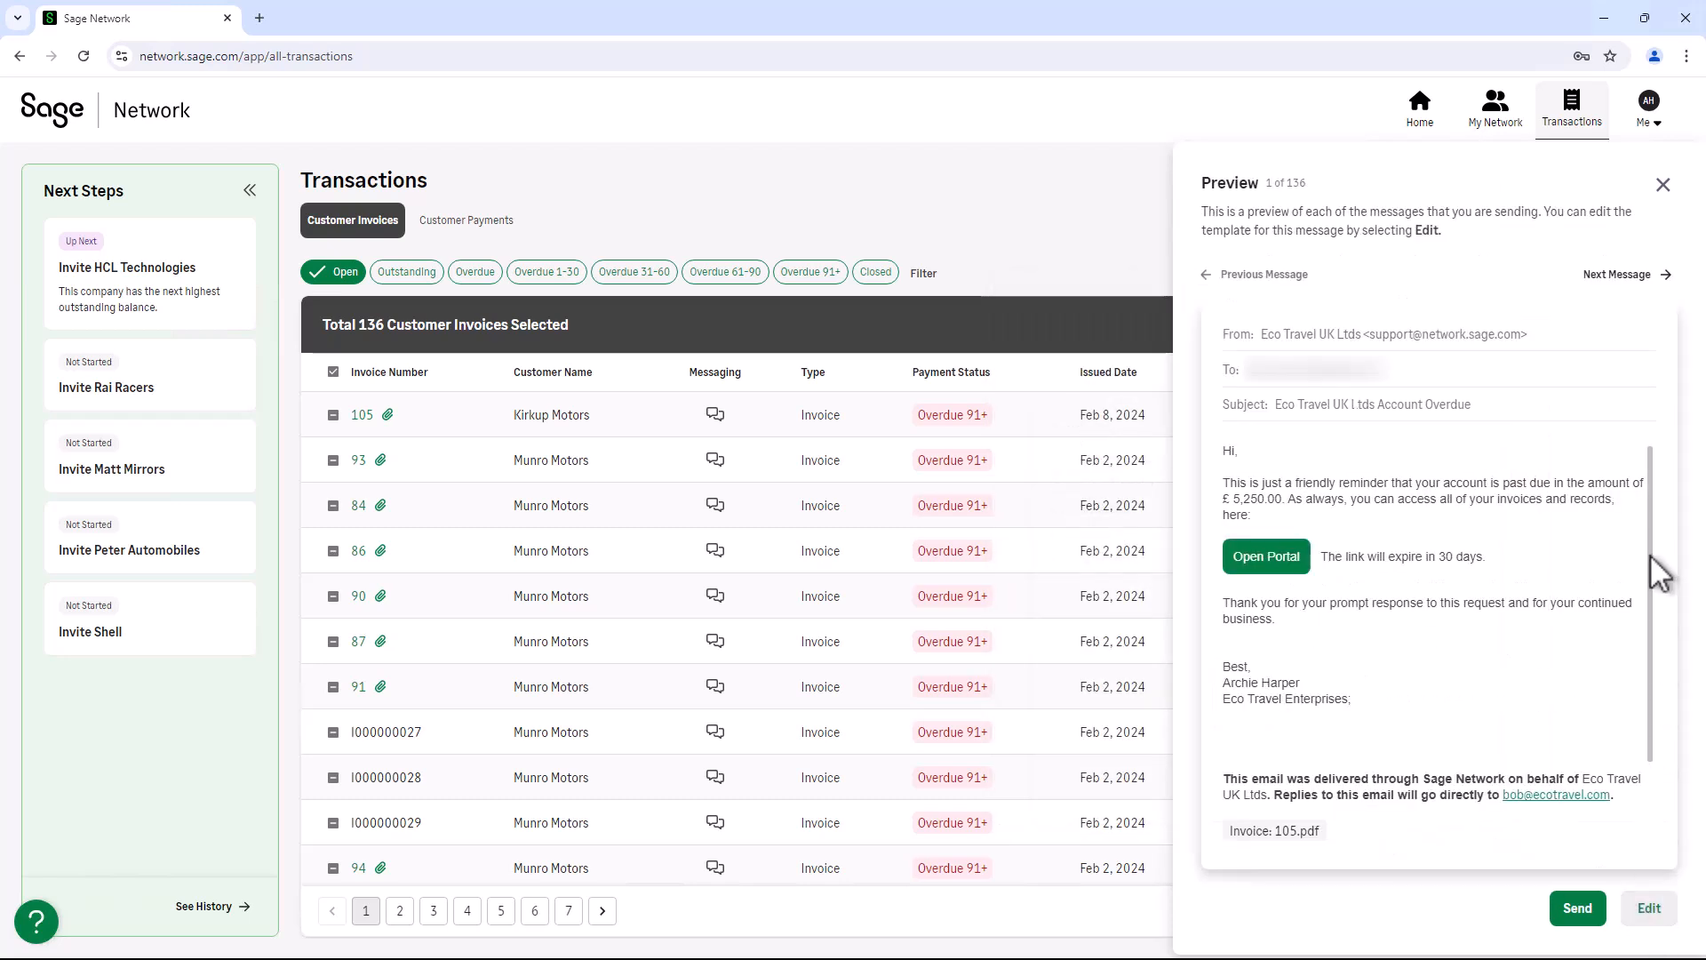
pyautogui.click(1629, 277)
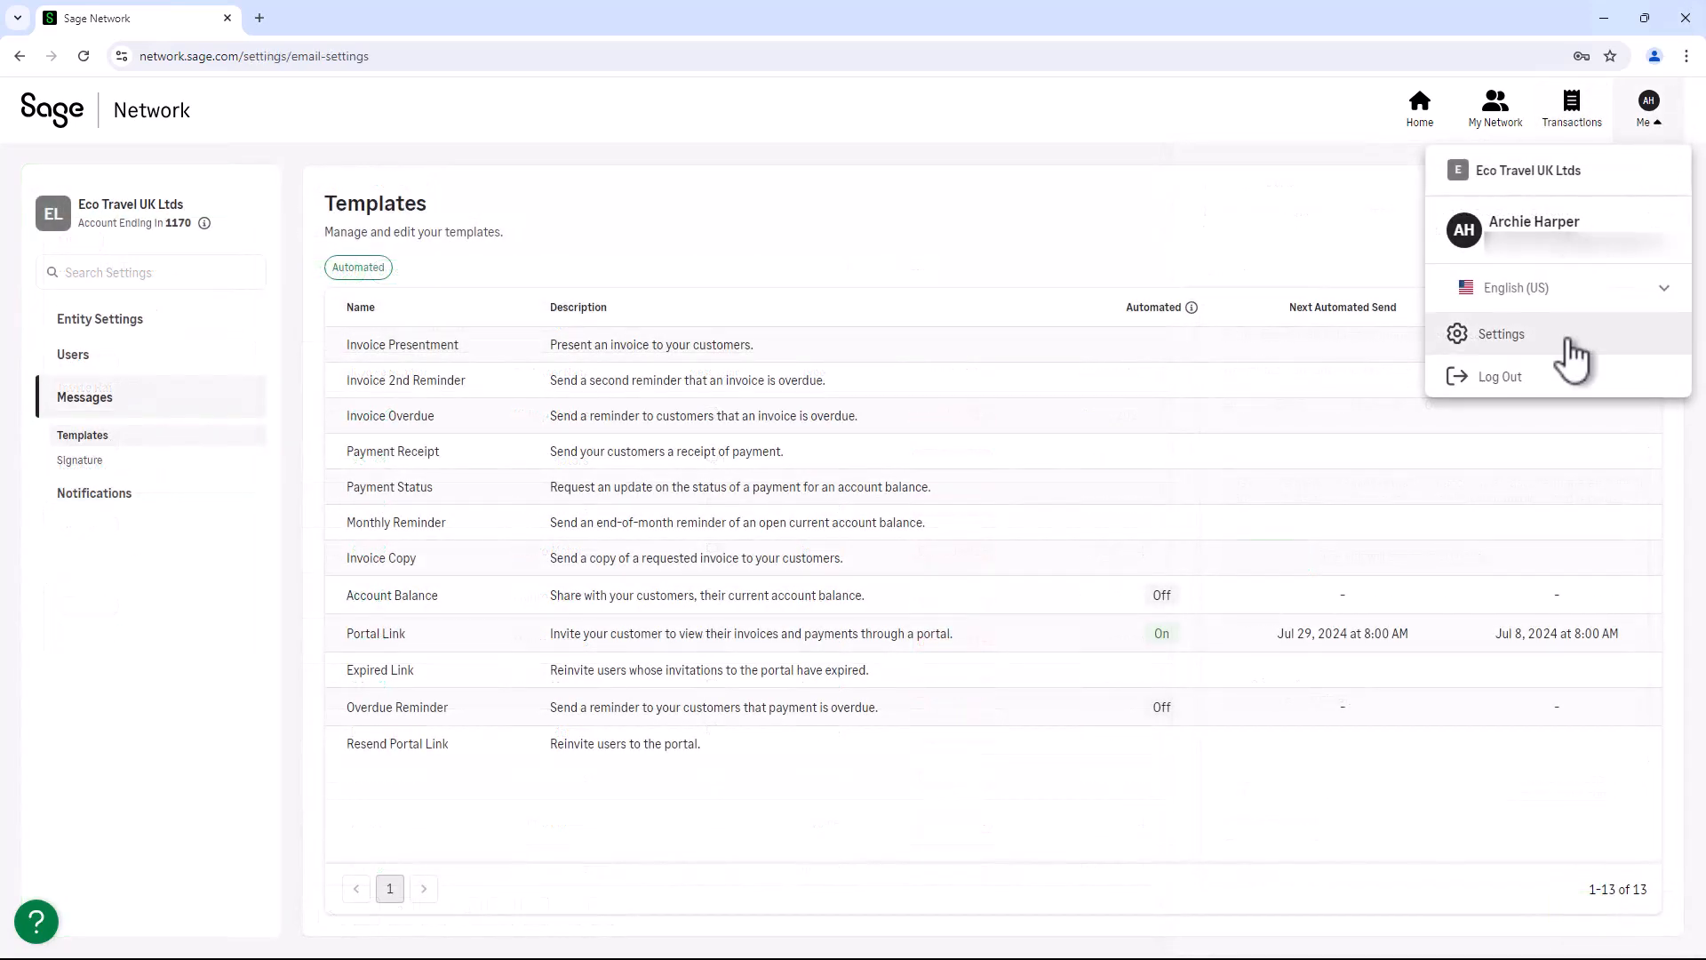
# From Settings, open the Portal Link template showing its weekly Monday automation rule
pyautogui.click(1567, 337)
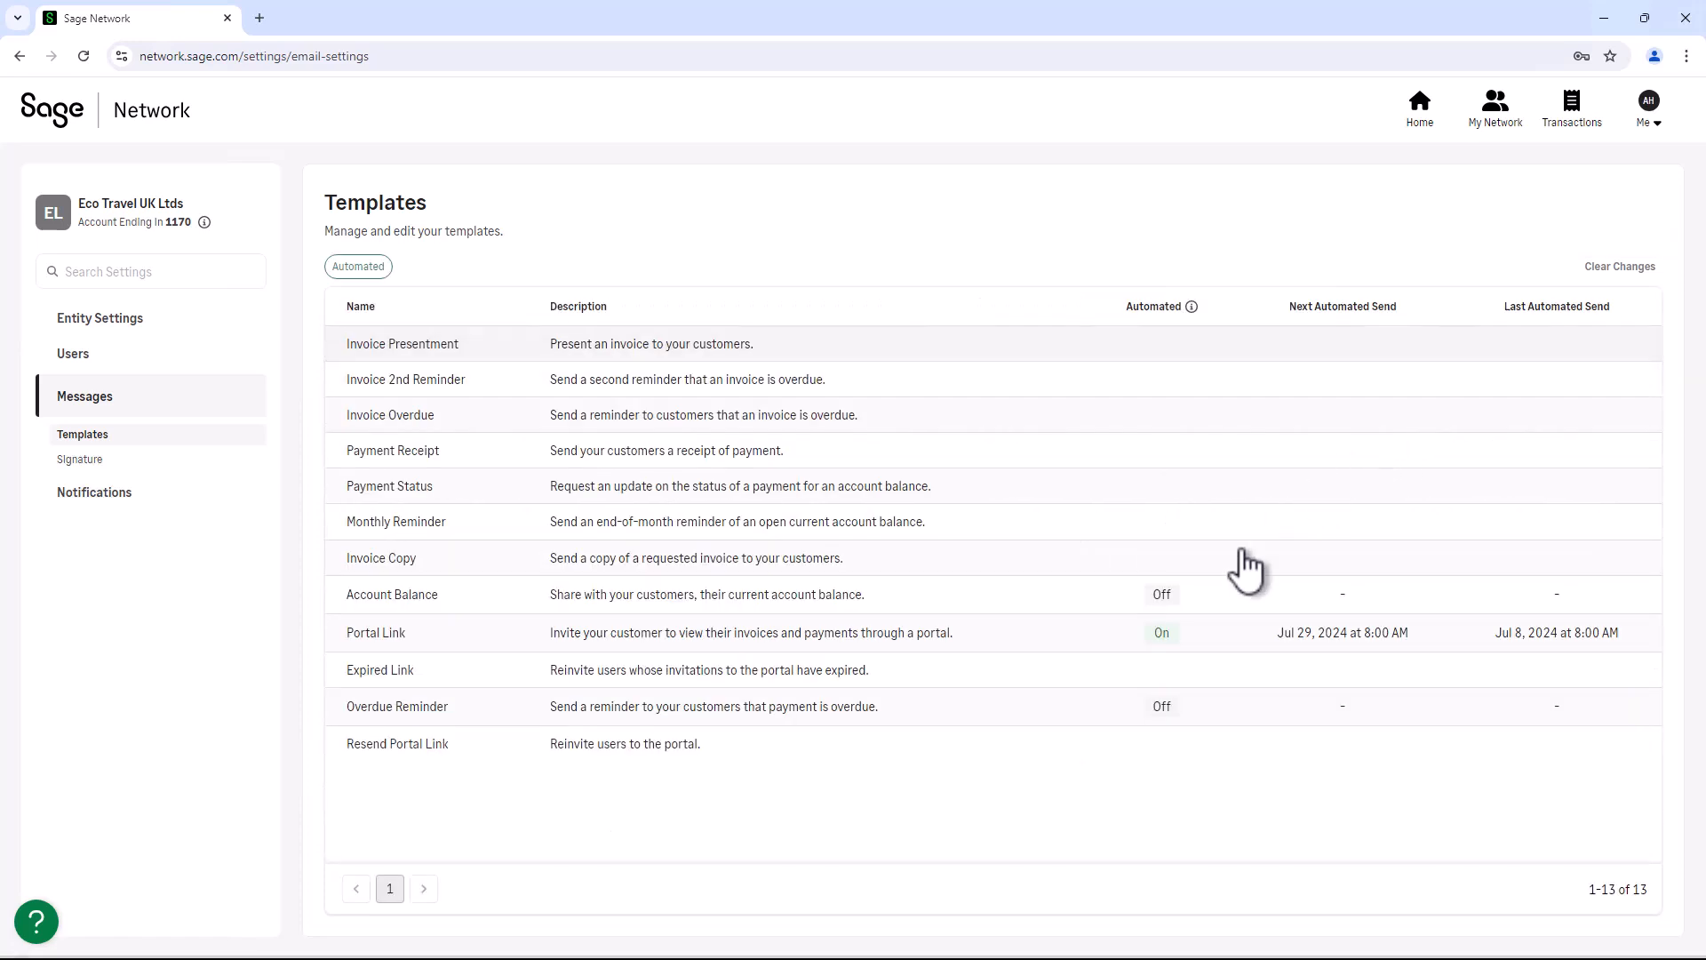
pyautogui.click(1183, 659)
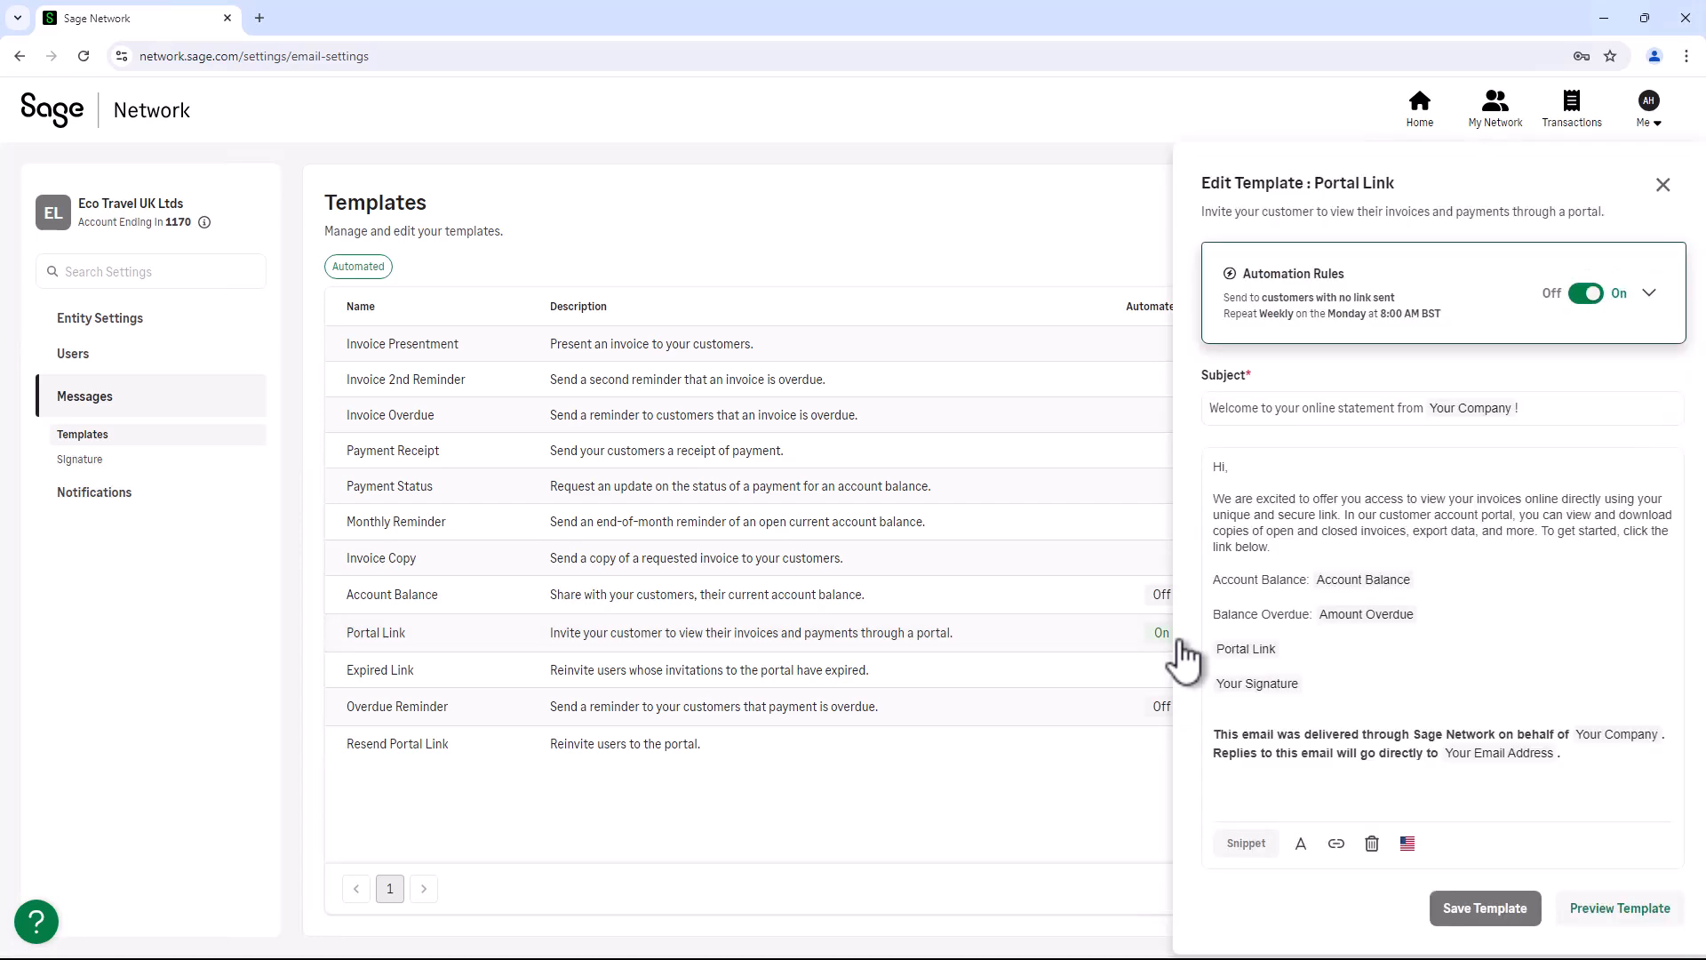